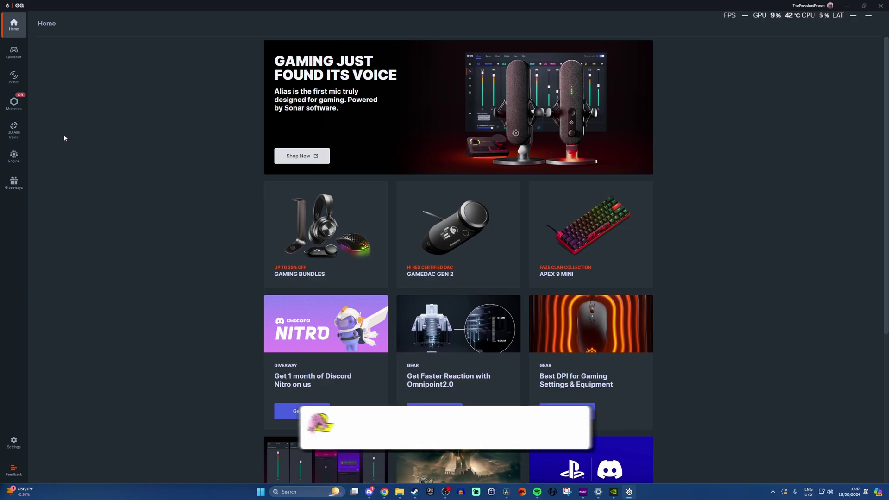
# Turn on Sonar's Streamer mode and lower the Chat stream to 85% and Media stream to 48%.
pyautogui.click(16, 77)
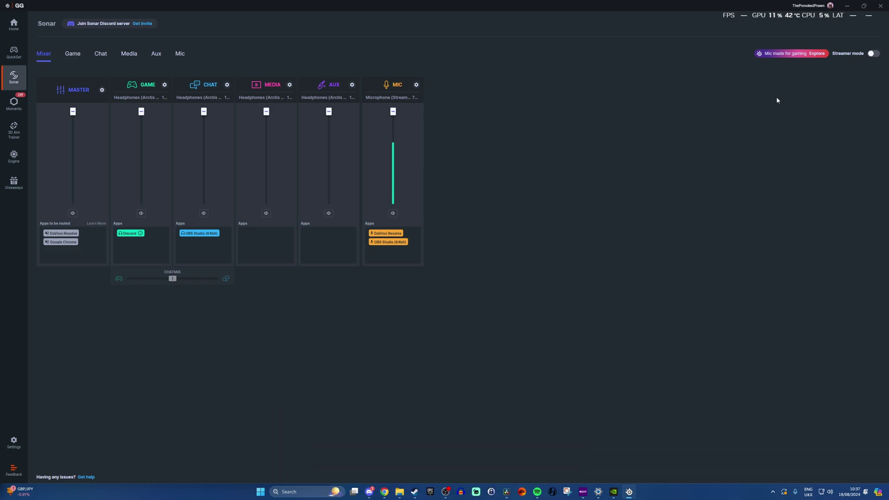
pyautogui.click(874, 54)
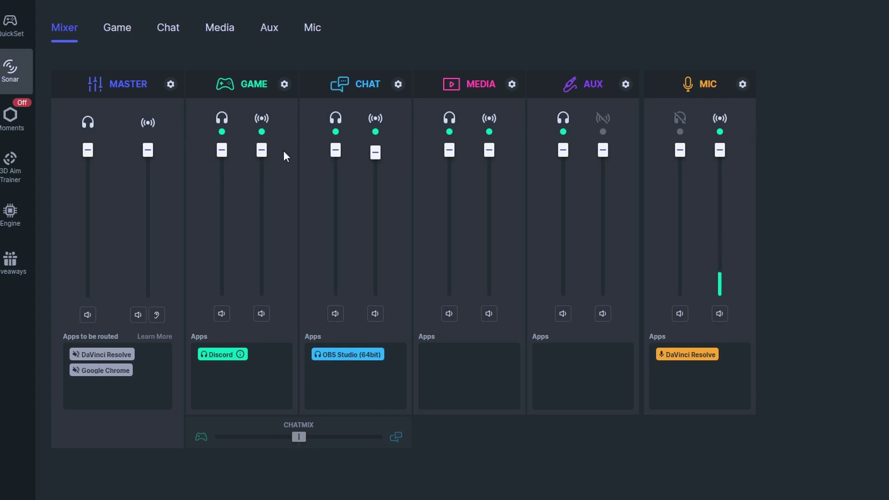
pyautogui.moveTo(376, 152)
pyautogui.mouseDown()
pyautogui.moveTo(375, 171)
pyautogui.moveTo(376, 149)
pyautogui.mouseUp()
pyautogui.moveTo(490, 153); pyautogui.dragTo(496, 349)
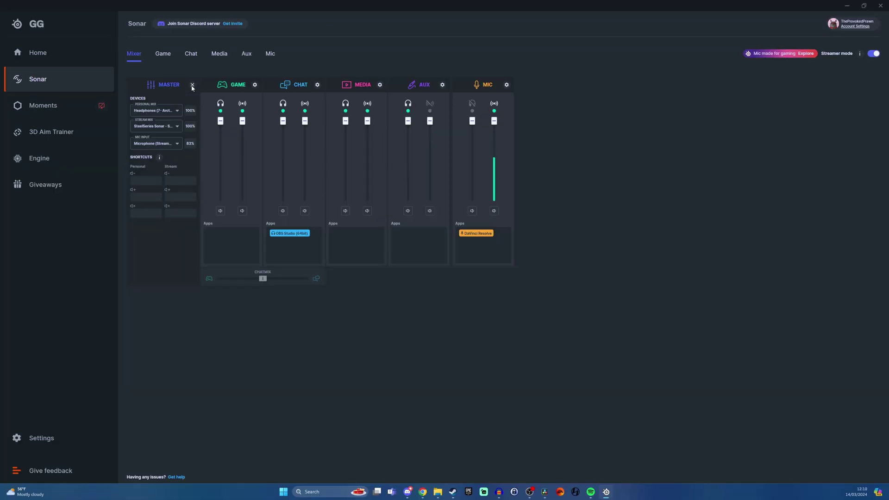
# Review the Personal Mix output devices in Master settings, then list the Stream Mix outputs.
pyautogui.click(193, 85)
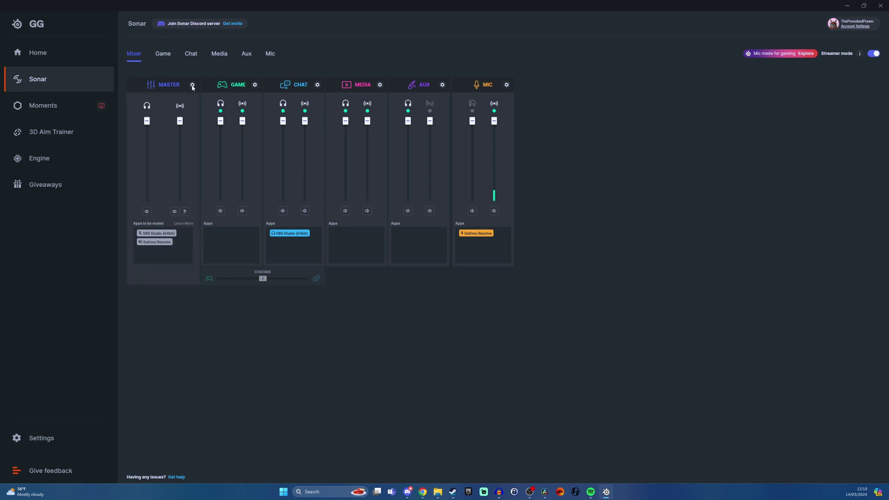
pyautogui.click(192, 85)
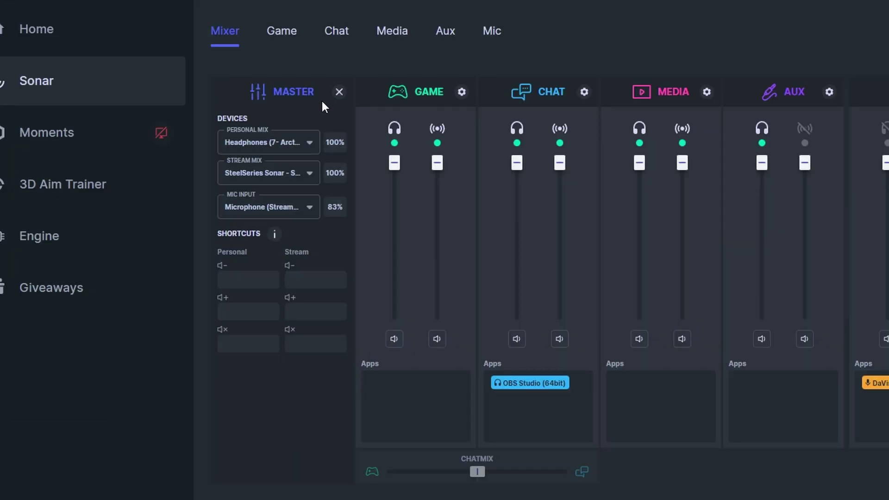
pyautogui.click(340, 92)
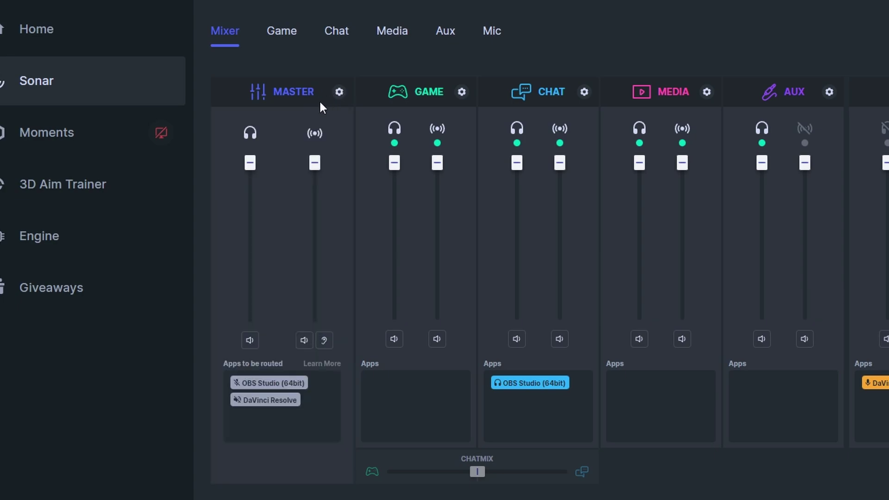
pyautogui.click(341, 91)
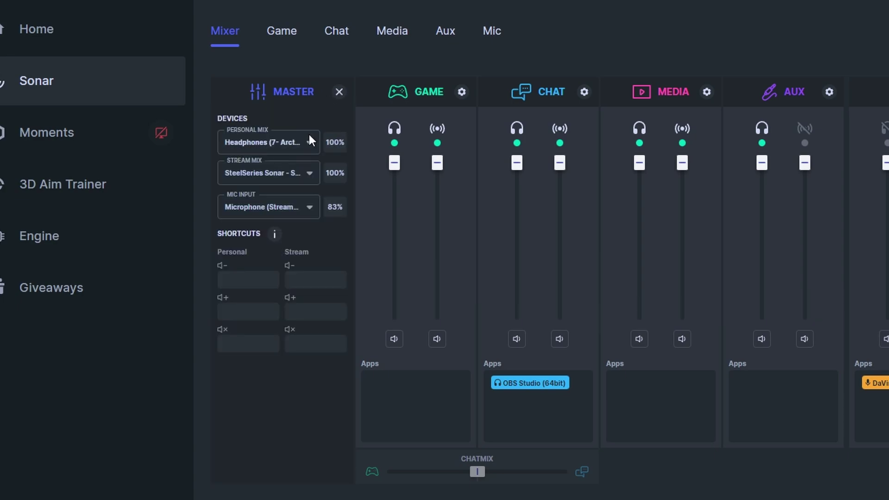
pyautogui.click(287, 143)
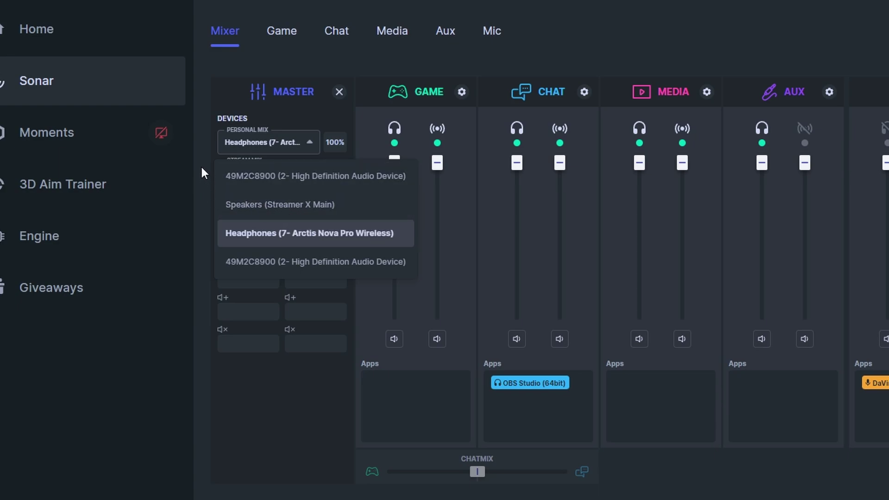
pyautogui.click(192, 144)
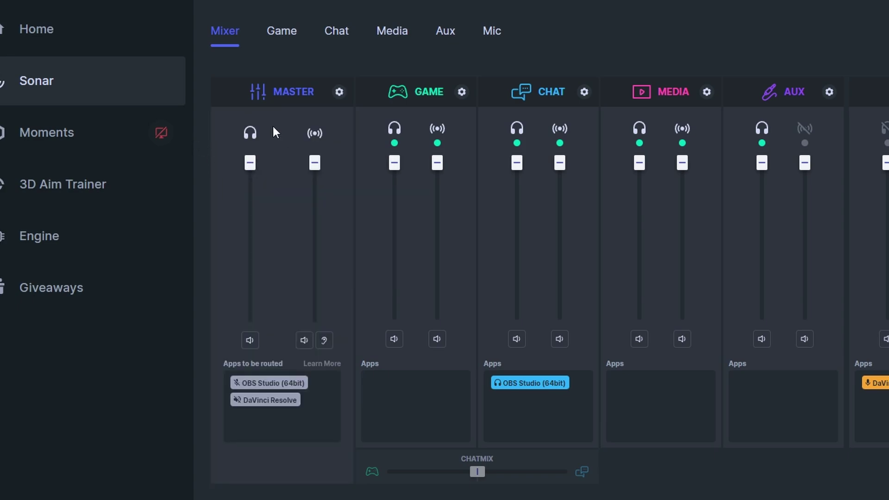
pyautogui.click(344, 90)
pyautogui.click(286, 168)
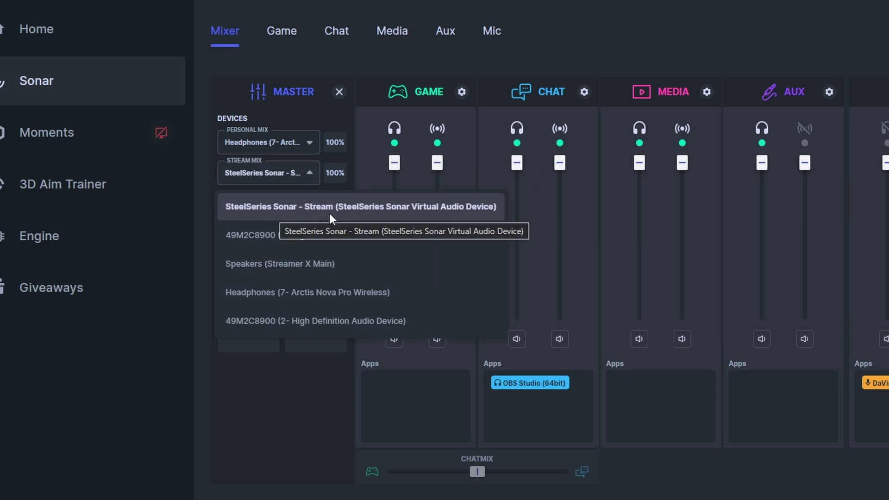
# Leave Stream Mix on SteelSeries Sonar - Stream and show the available microphone inputs.
pyautogui.click(196, 179)
pyautogui.click(339, 92)
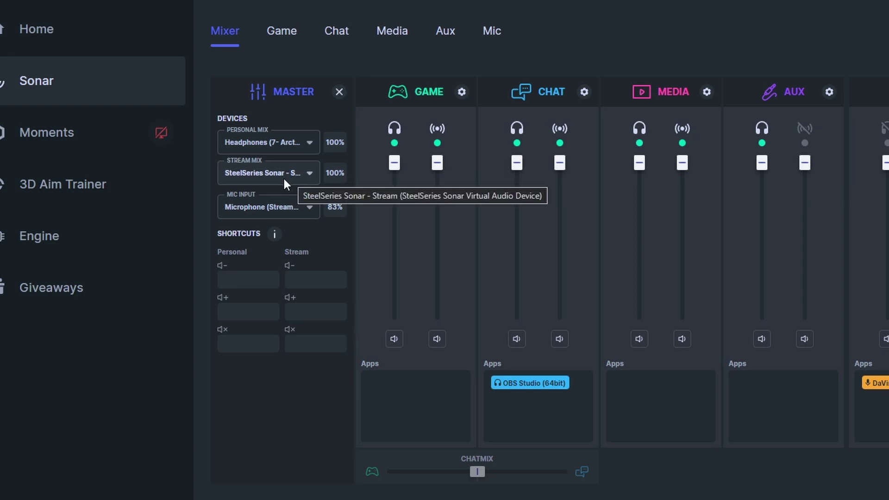
pyautogui.click(281, 206)
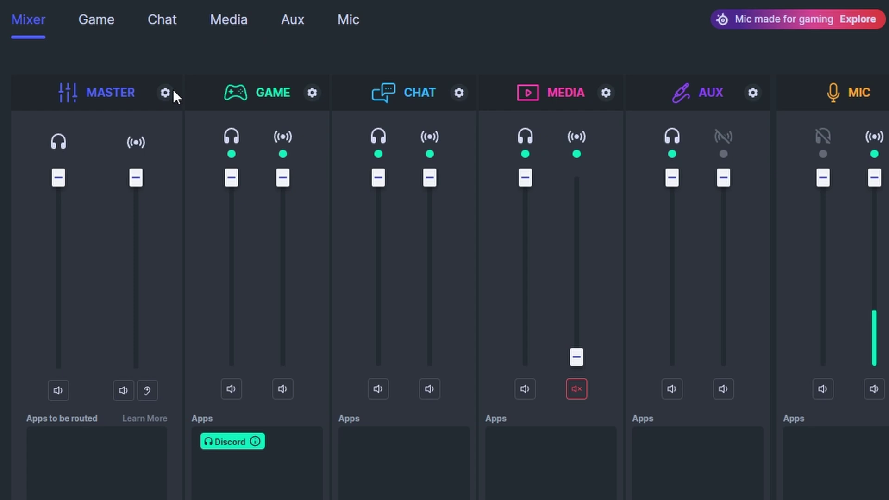
# Set Personal Mix output to HyperX QuadCast S and Stream Mix to SteelSeries Sonar - Stream.
pyautogui.click(168, 90)
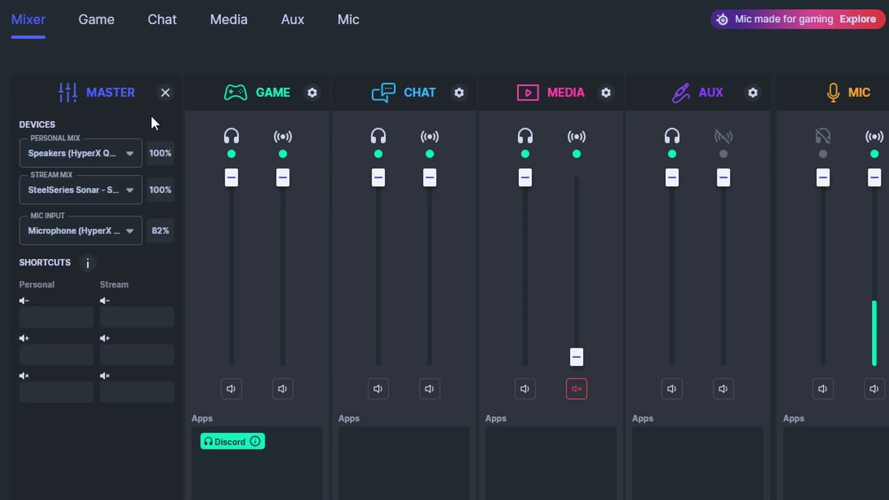
pyautogui.click(121, 147)
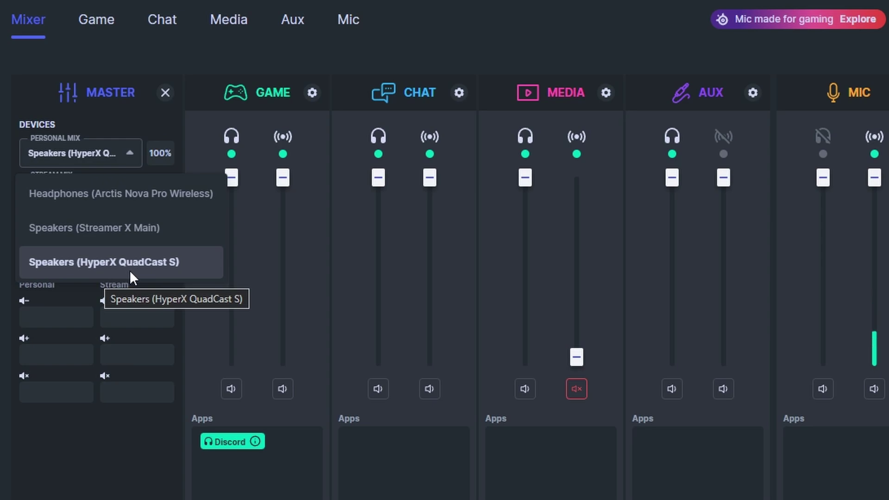
pyautogui.click(117, 164)
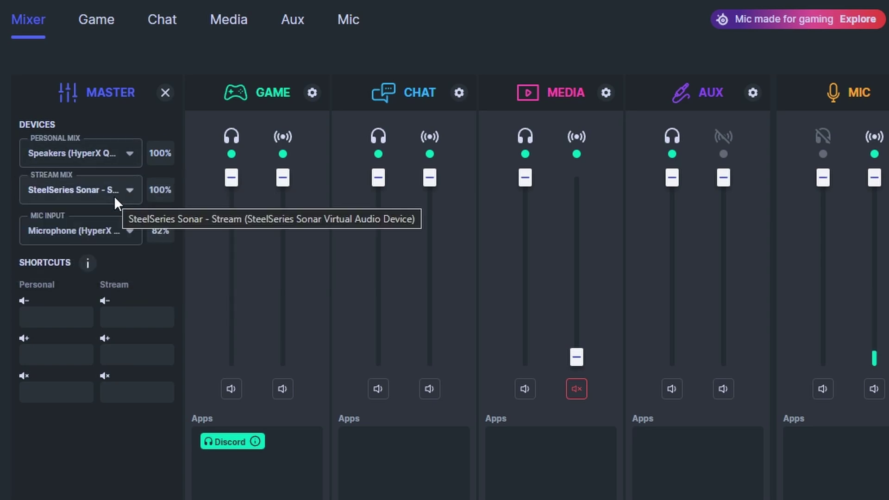
pyautogui.click(91, 196)
pyautogui.click(91, 196)
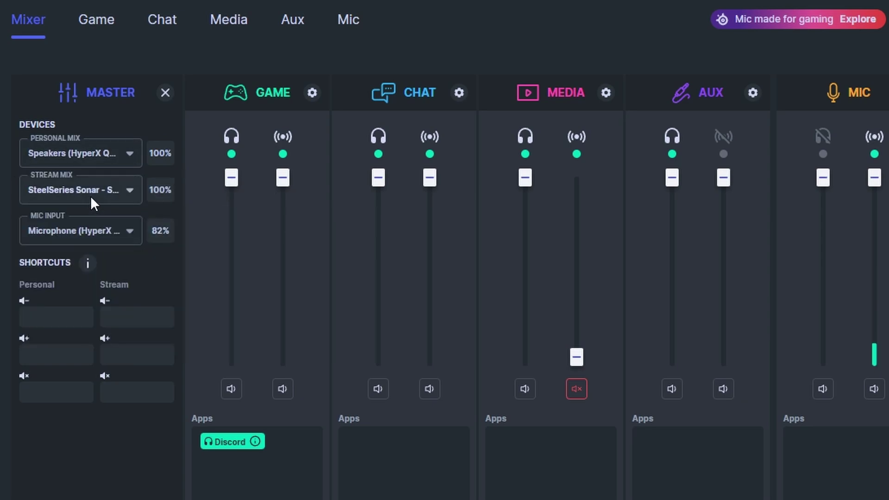
# Set the mic input to HyperX QuadCast S and bring up the Mic page.
pyautogui.click(85, 232)
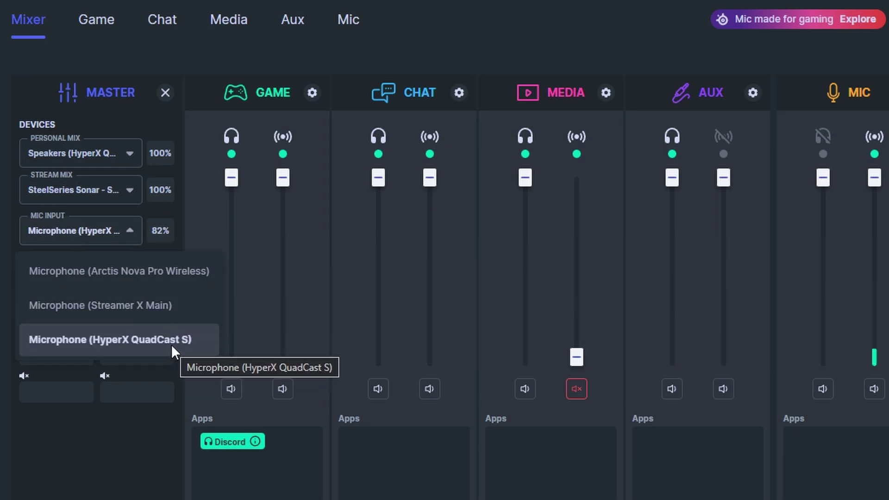
pyautogui.click(141, 338)
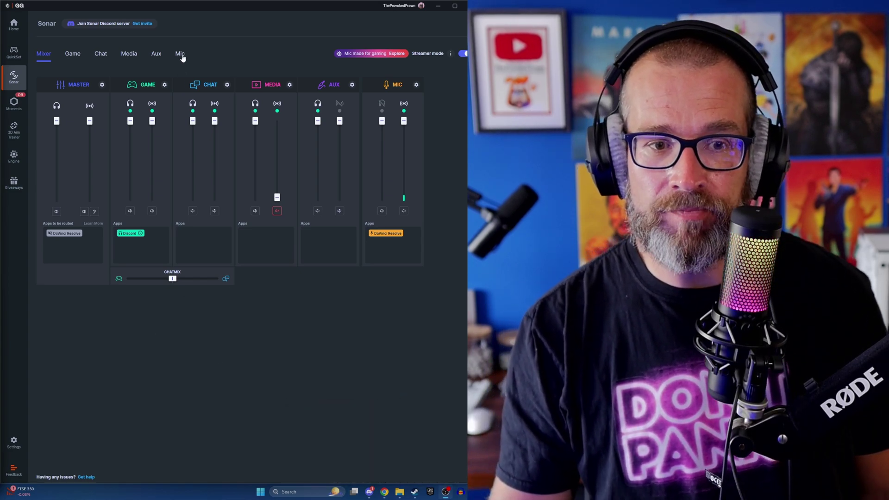
pyautogui.click(180, 54)
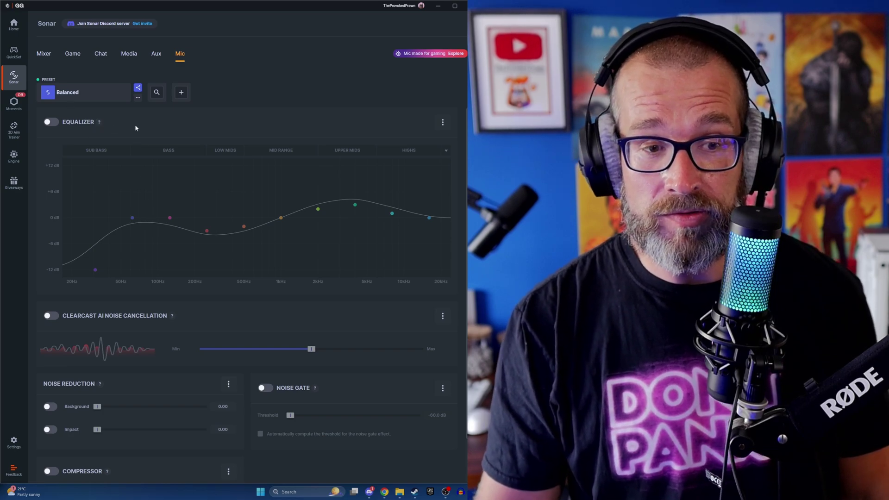
# Compare Clarity Low Pitch, Walkie Talkie, Deep Voice and Flat, then settle on Broadcast Low Pitch.
pyautogui.click(66, 96)
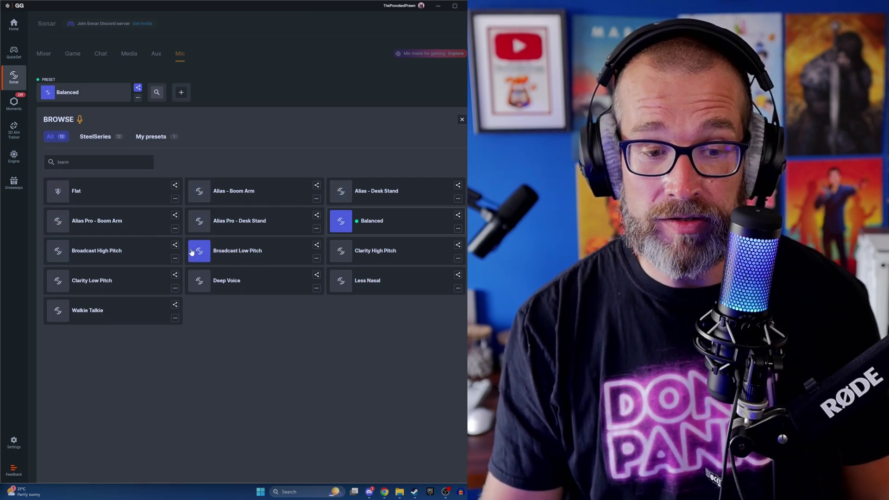
pyautogui.click(259, 252)
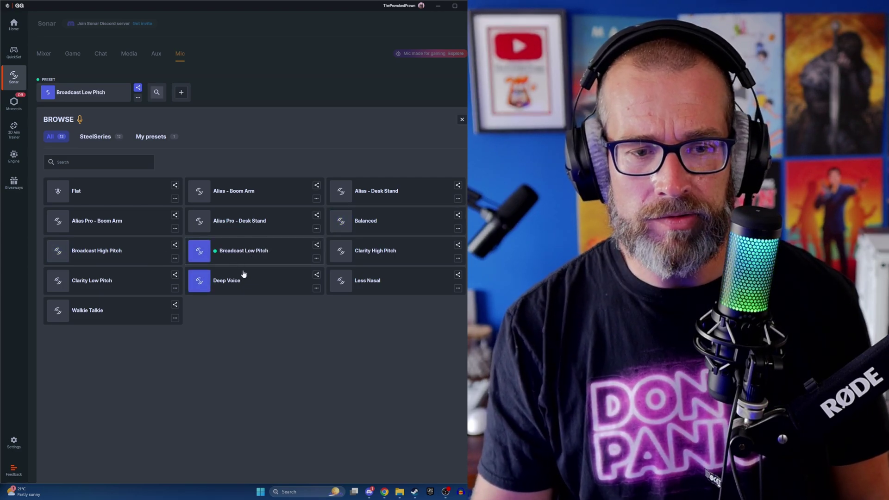
pyautogui.click(110, 281)
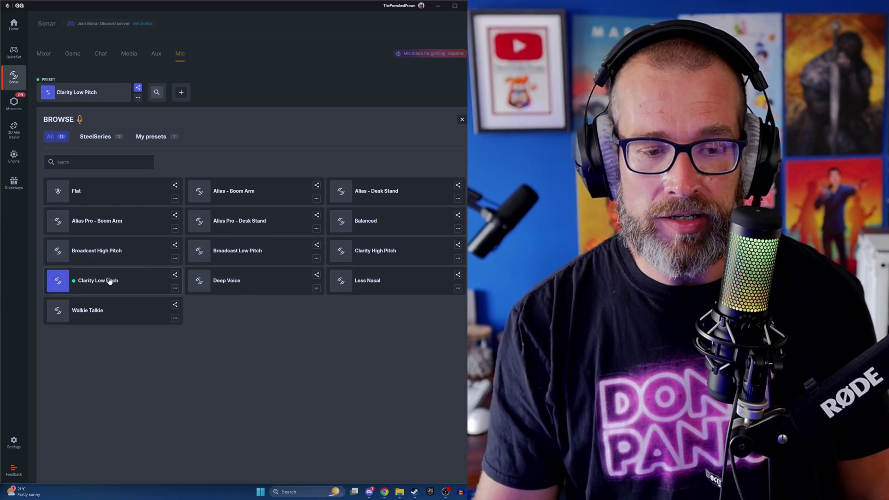
pyautogui.click(131, 310)
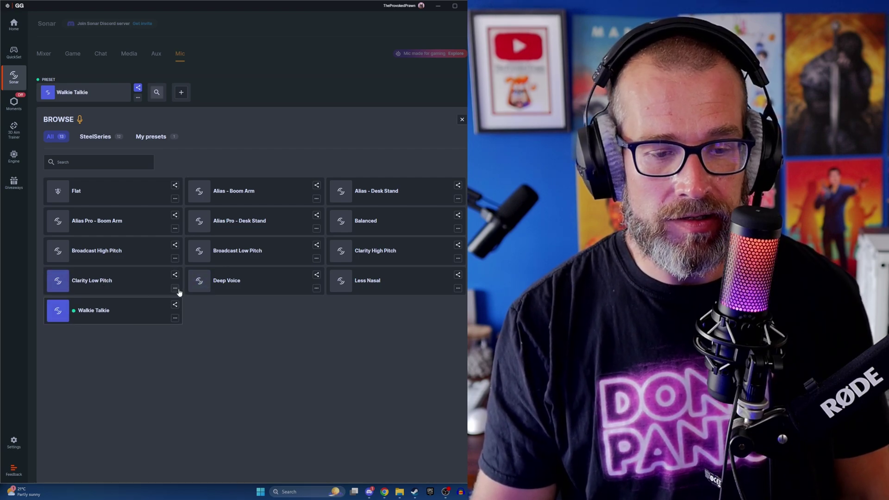
pyautogui.click(226, 286)
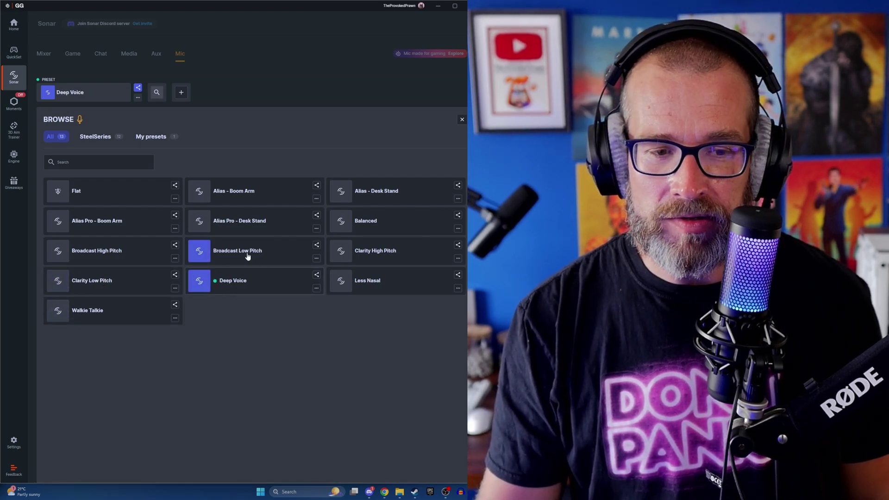
pyautogui.click(134, 196)
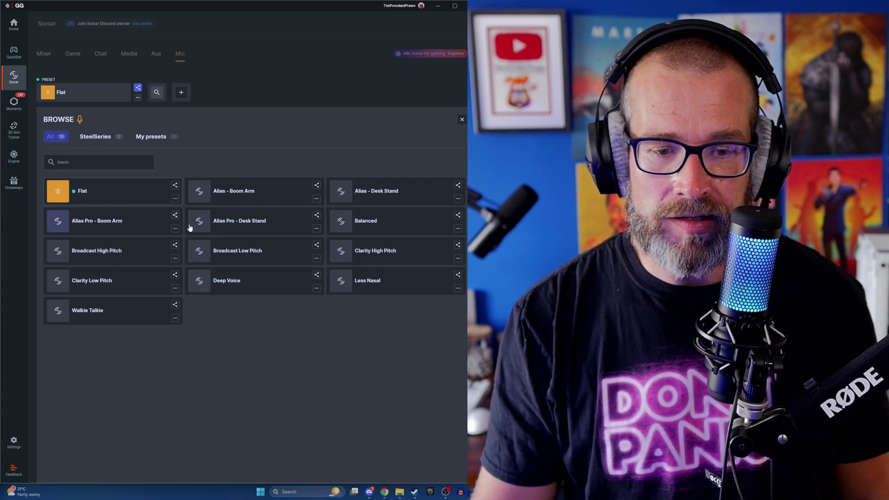
pyautogui.click(258, 261)
pyautogui.click(462, 120)
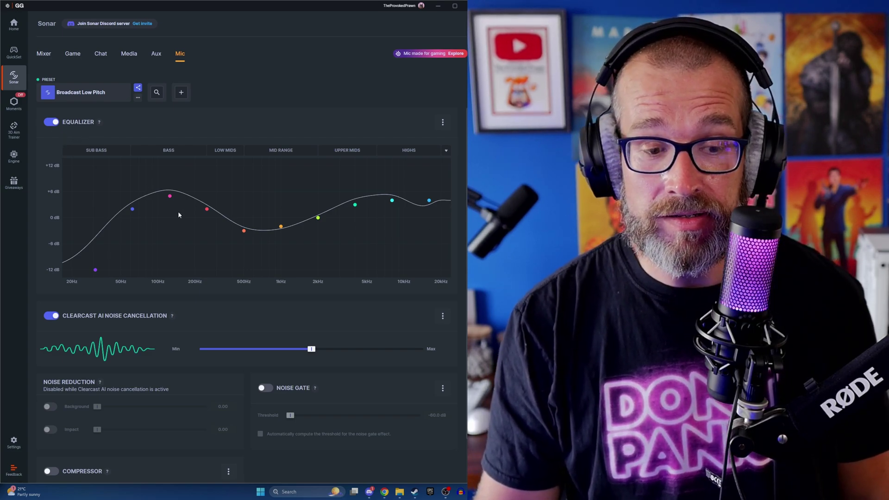
# Test the ClearCast noise cancellation strength, then switch ClearCast AI noise cancellation off.
pyautogui.scroll(-1, 237, 234)
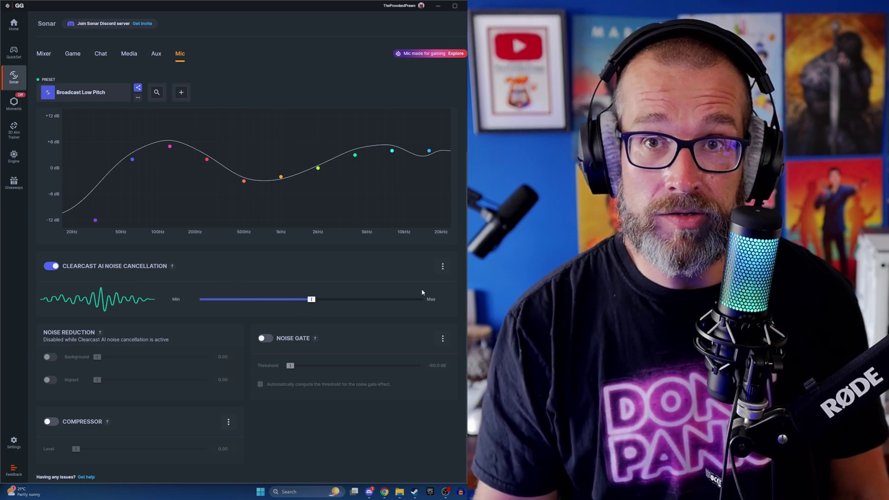
pyautogui.moveTo(314, 300)
pyautogui.mouseDown()
pyautogui.moveTo(333, 300)
pyautogui.moveTo(301, 300)
pyautogui.mouseUp()
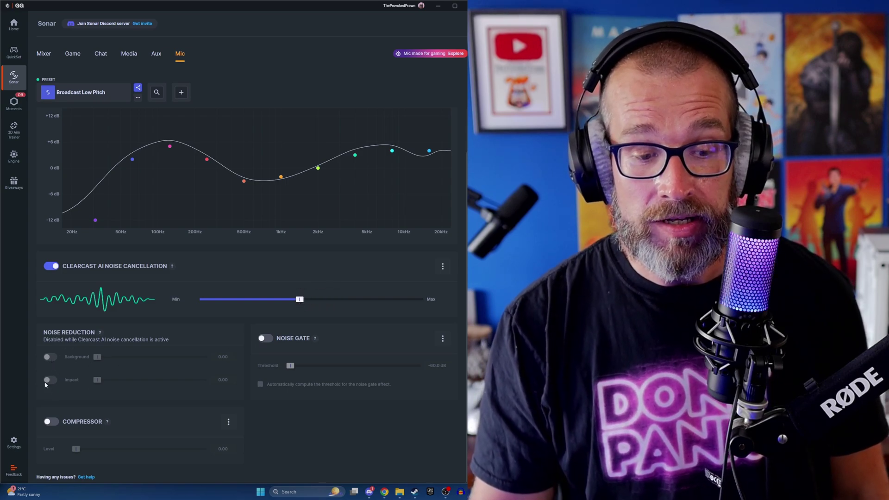
pyautogui.click(51, 266)
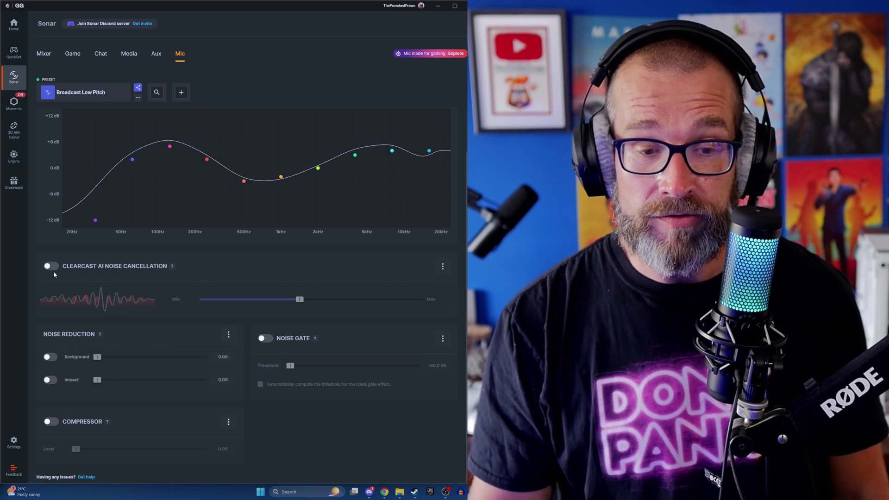
pyautogui.click(50, 357)
pyautogui.click(50, 380)
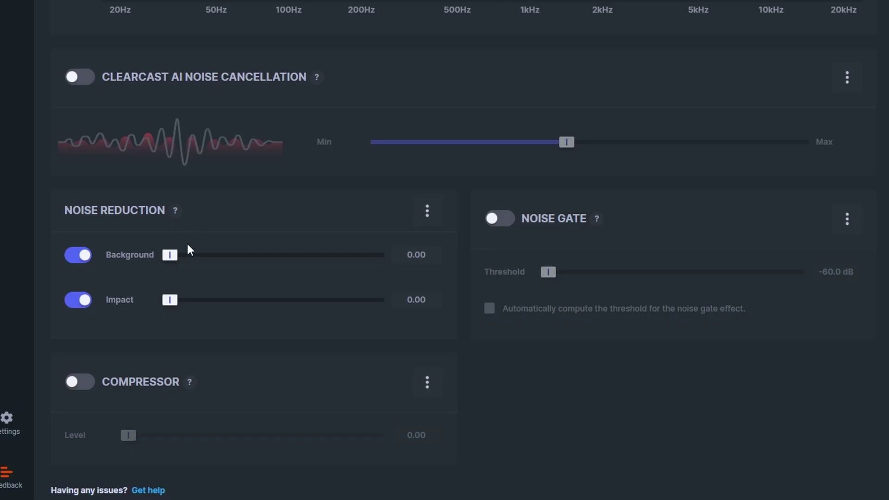
pyautogui.moveTo(170, 255)
pyautogui.mouseDown()
pyautogui.moveTo(208, 255)
pyautogui.moveTo(168, 256)
pyautogui.mouseUp()
pyautogui.click(79, 256)
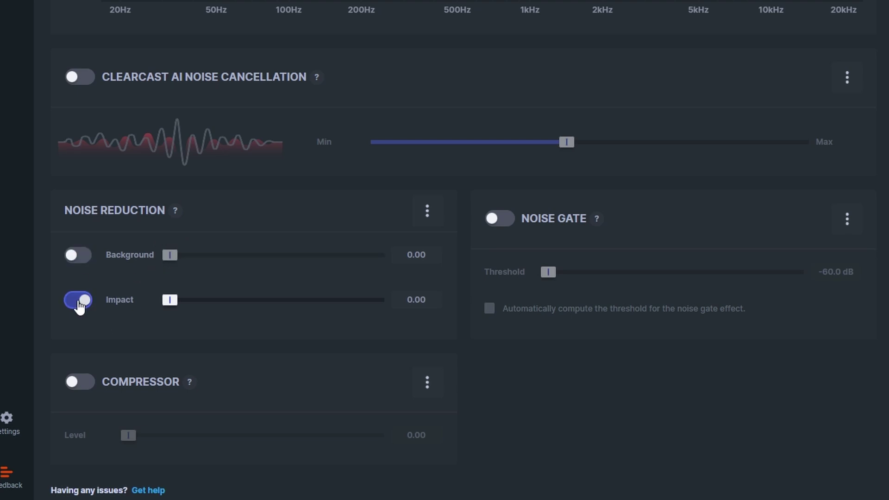
pyautogui.click(78, 301)
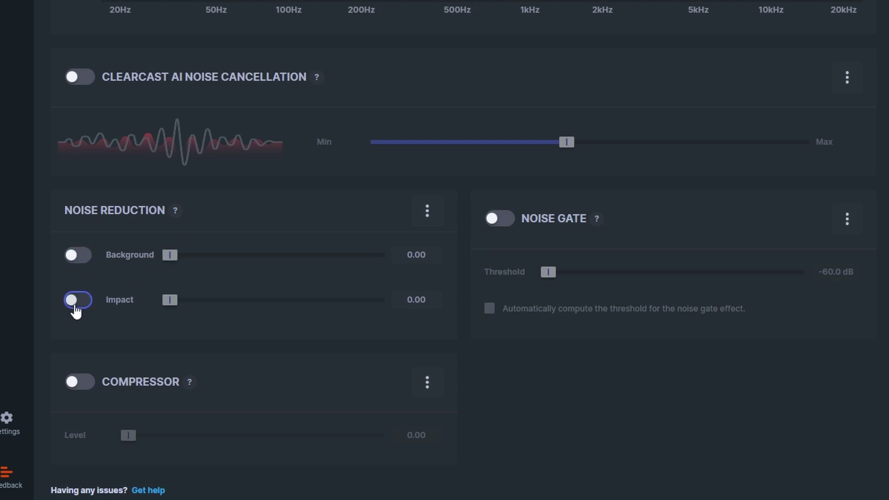
pyautogui.click(503, 230)
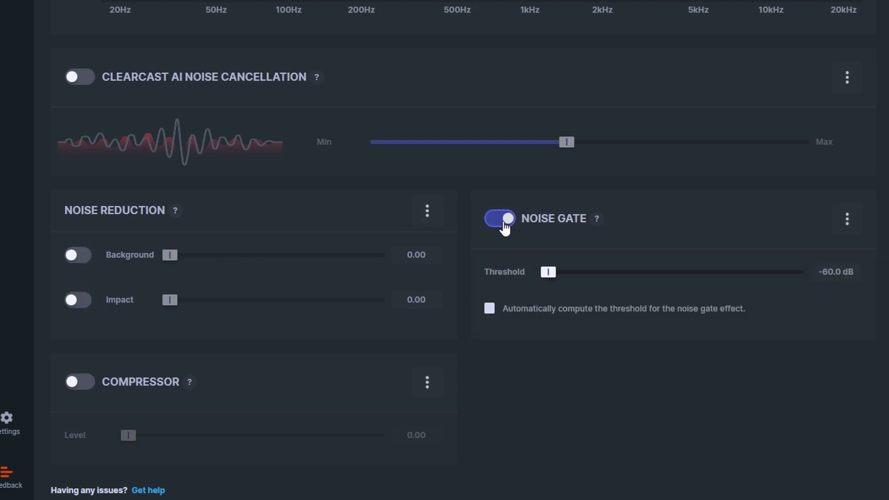
pyautogui.click(490, 310)
pyautogui.click(490, 312)
pyautogui.click(502, 223)
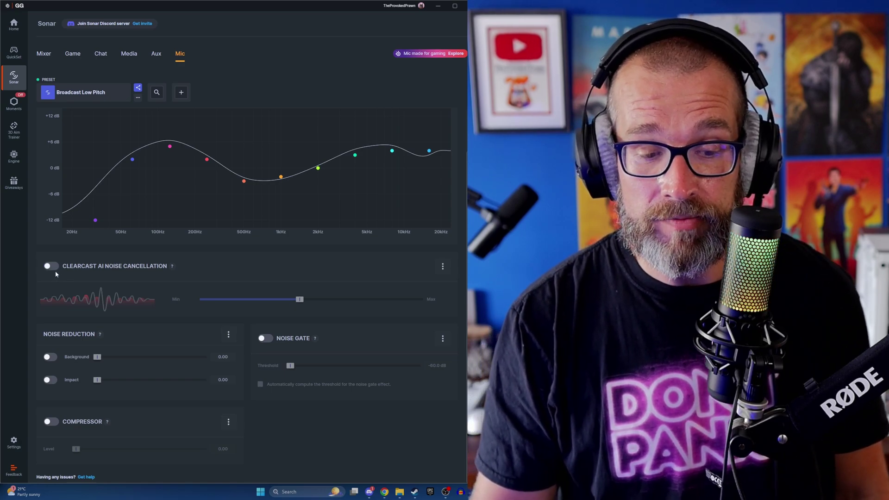
# Re-enable ClearCast AI, briefly try the compressor at 0.24, then bring up the mic preset list.
pyautogui.click(55, 271)
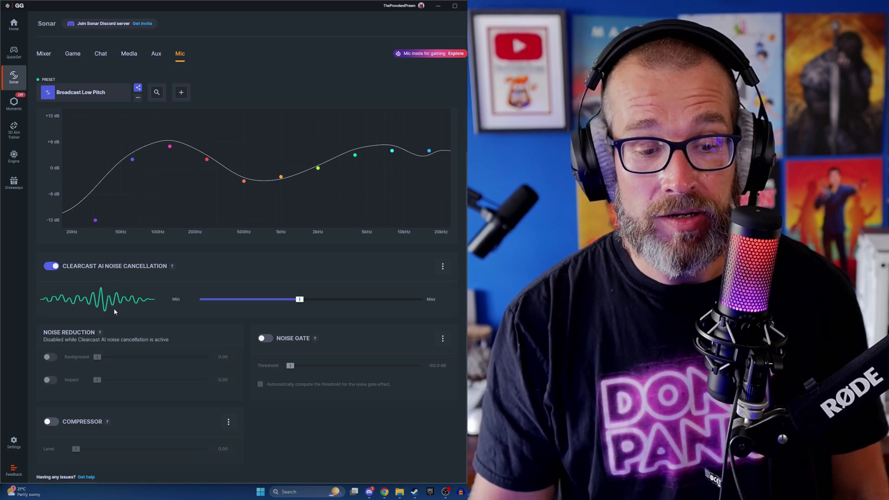
pyautogui.click(52, 421)
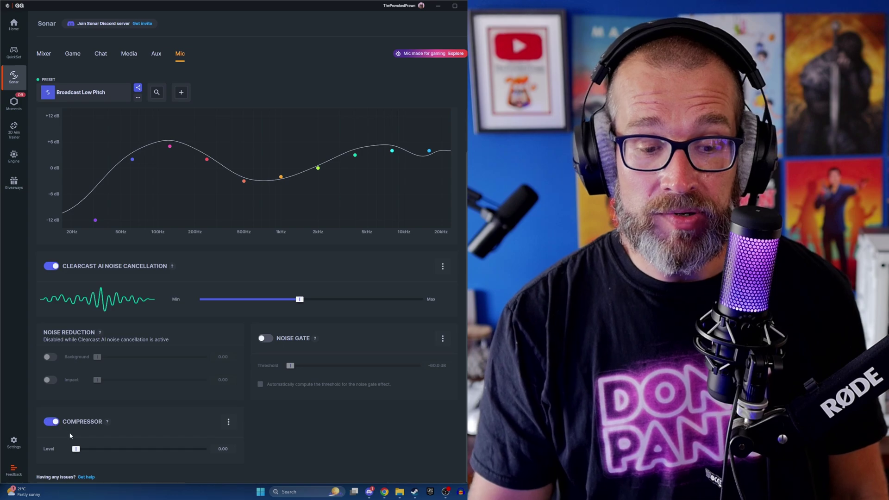
pyautogui.moveTo(77, 449); pyautogui.dragTo(107, 451)
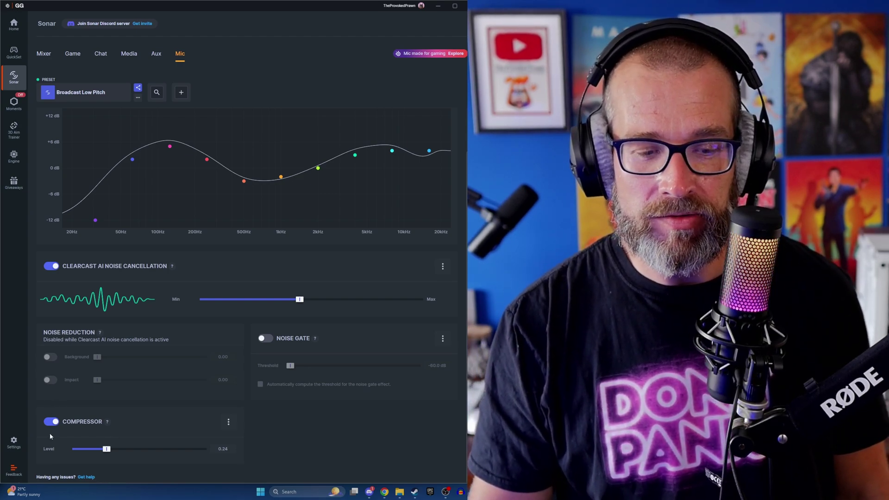
pyautogui.click(50, 421)
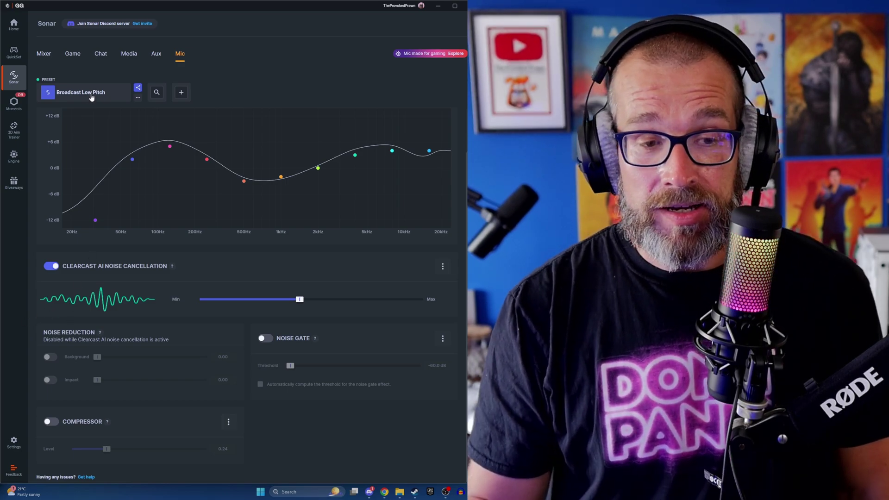
pyautogui.click(91, 95)
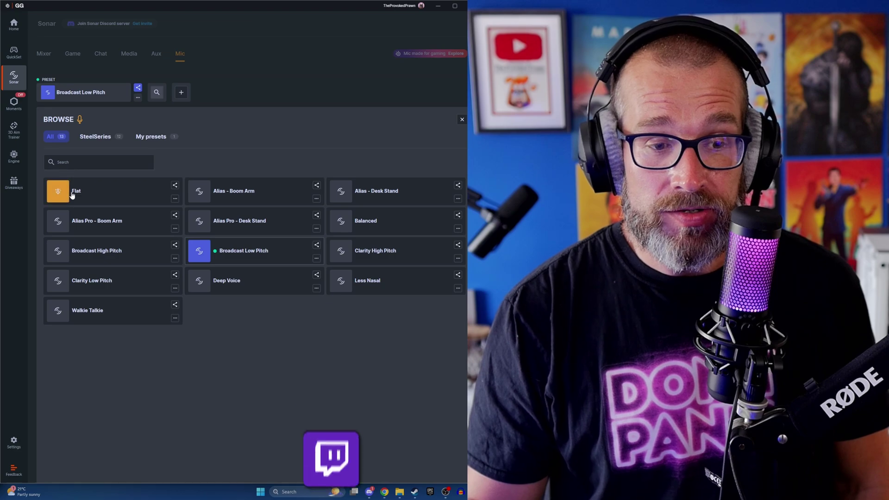
# Apply the Flat preset to the mic, then view the Chat channel's settings.
pyautogui.click(72, 194)
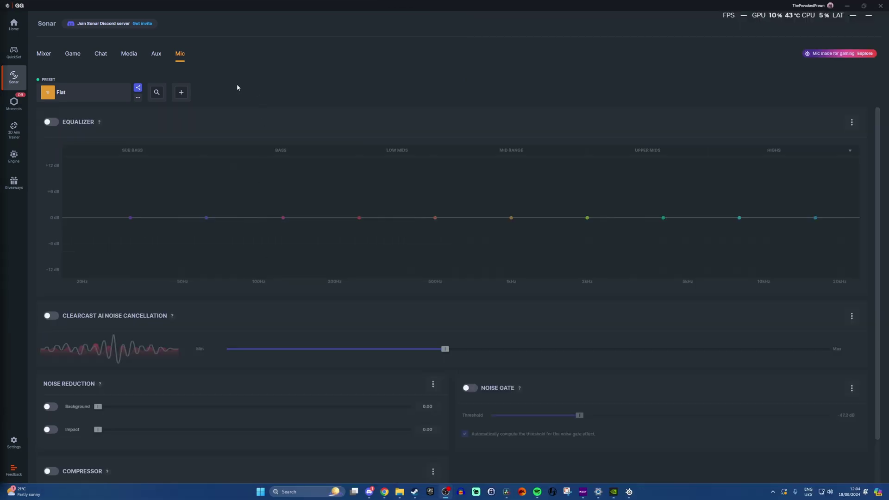
pyautogui.click(101, 54)
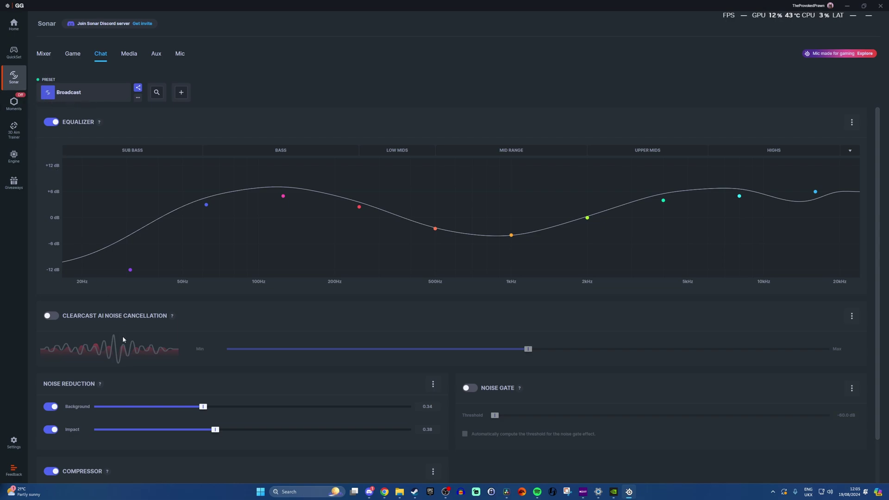
# Scroll through the Chat channel's Broadcast preset, including noise reduction and compressor at 0.59.
pyautogui.scroll(-1, 119, 395)
pyautogui.scroll(1, 122, 395)
pyautogui.scroll(-1, 92, 296)
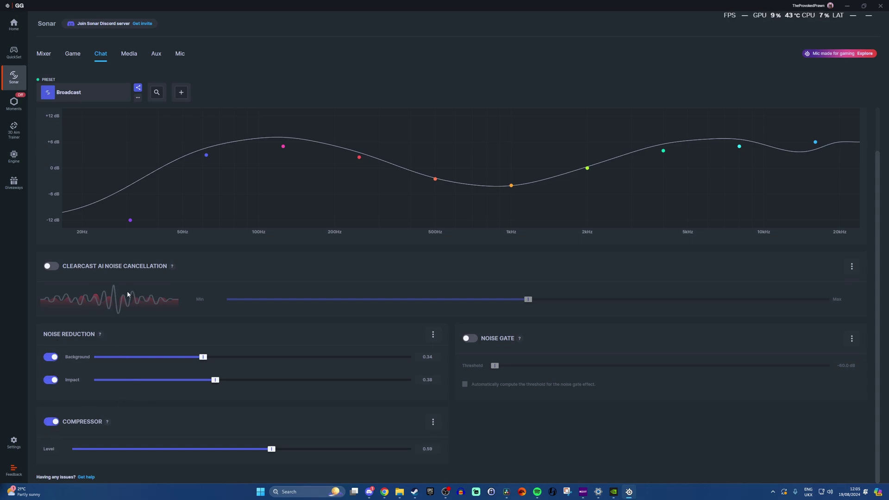
pyautogui.scroll(1, 102, 304)
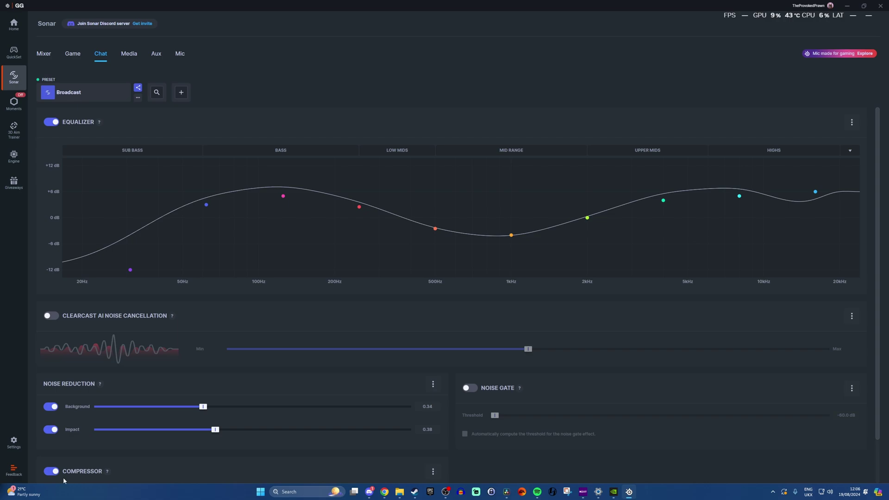
pyautogui.scroll(-1, 116, 475)
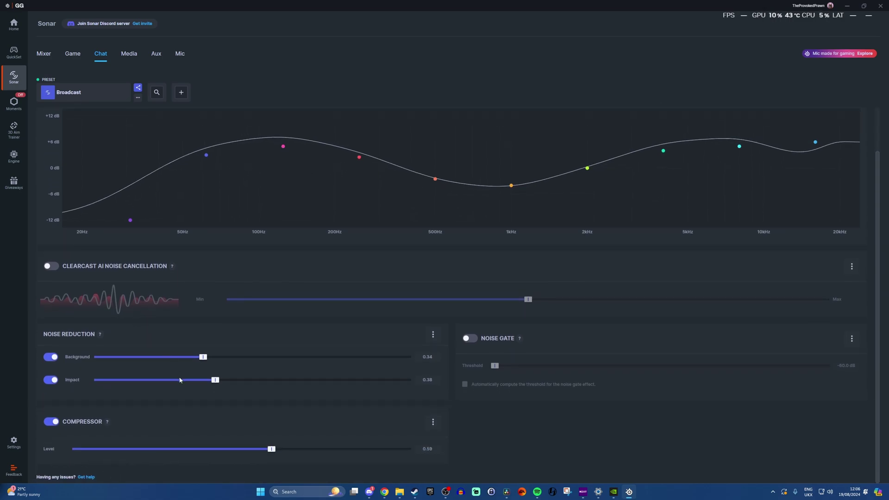
# Glance at the Chat preset list, then move to the Game channel page.
pyautogui.click(66, 96)
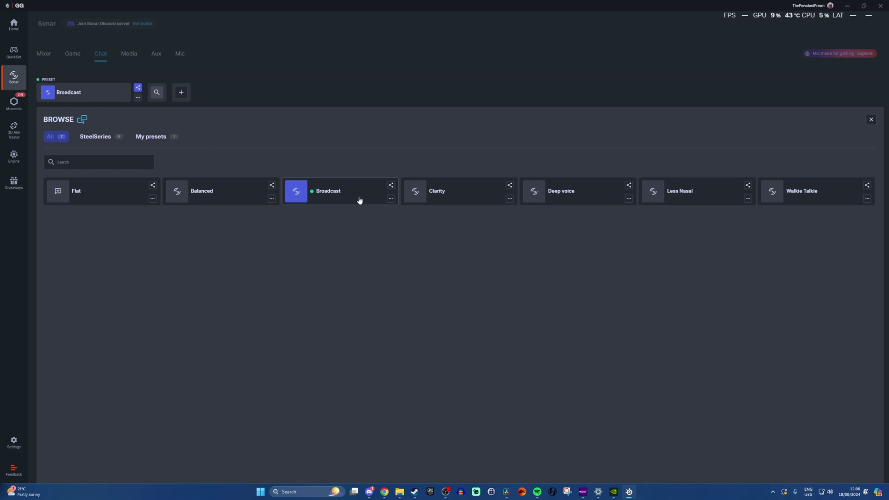
pyautogui.click(312, 76)
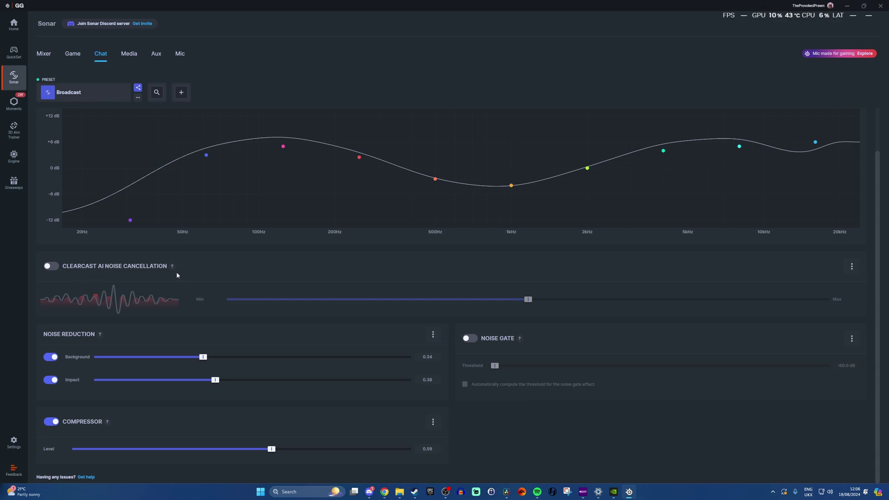
pyautogui.click(68, 57)
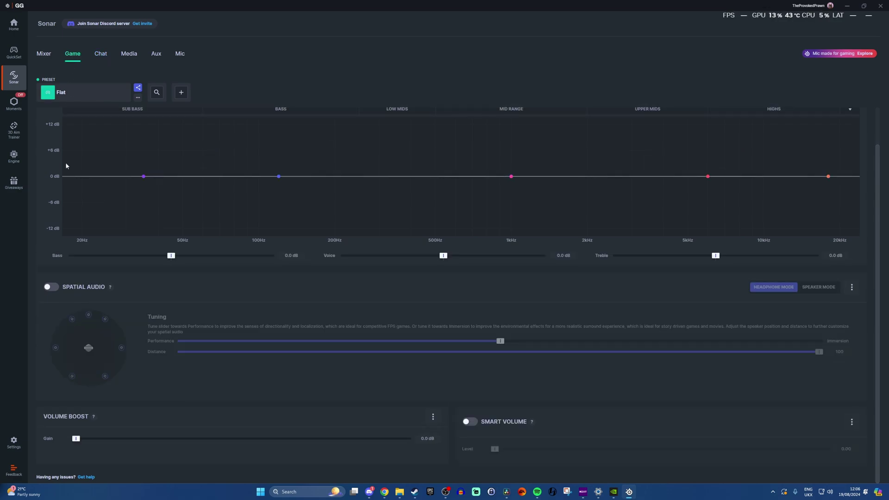
# Browse the 167 Game presets and apply Escape from Tarkov to the Game channel.
pyautogui.click(80, 98)
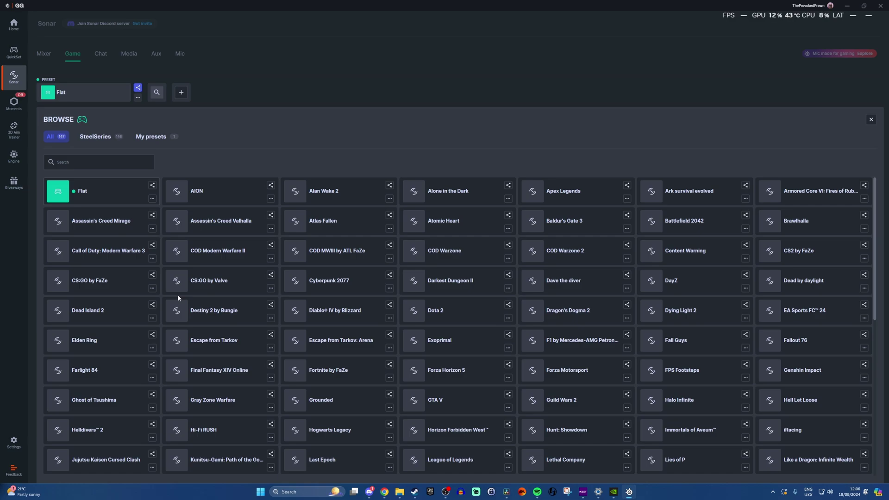
pyautogui.scroll(-2, 179, 298)
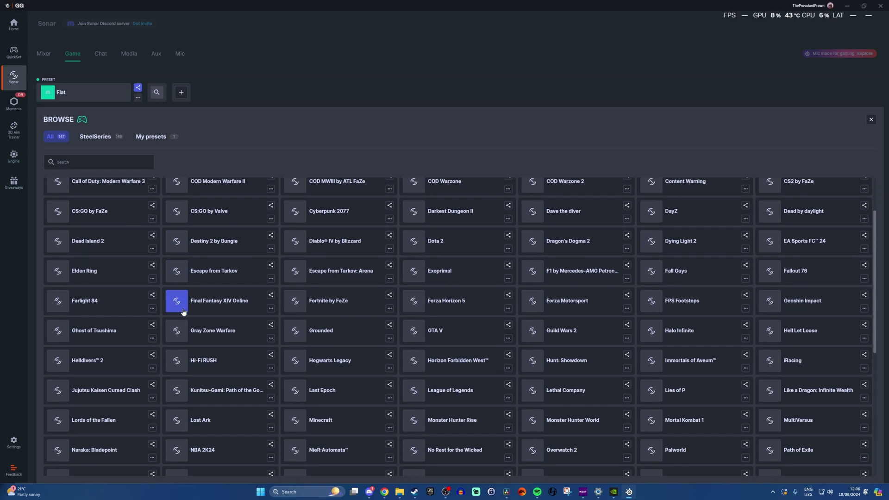
pyautogui.scroll(-6, 184, 312)
pyautogui.scroll(5, 185, 324)
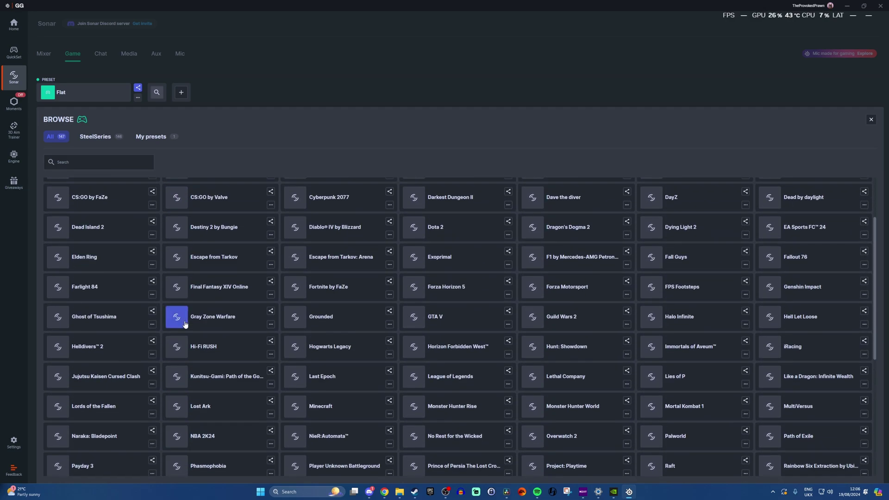
pyautogui.scroll(3, 185, 324)
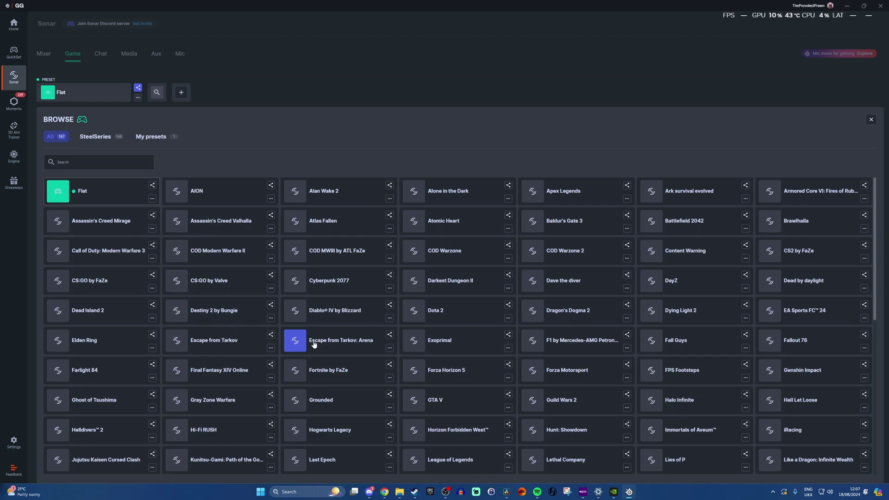
pyautogui.click(214, 345)
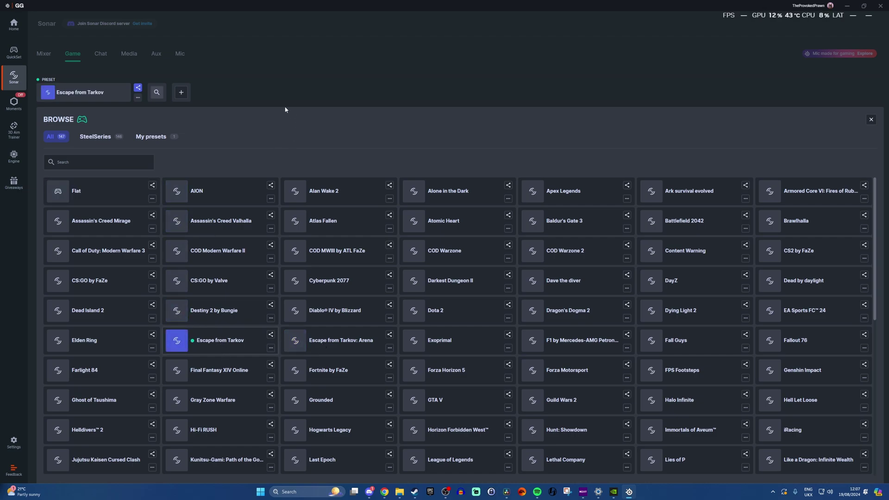
pyautogui.click(253, 75)
pyautogui.scroll(1, 79, 199)
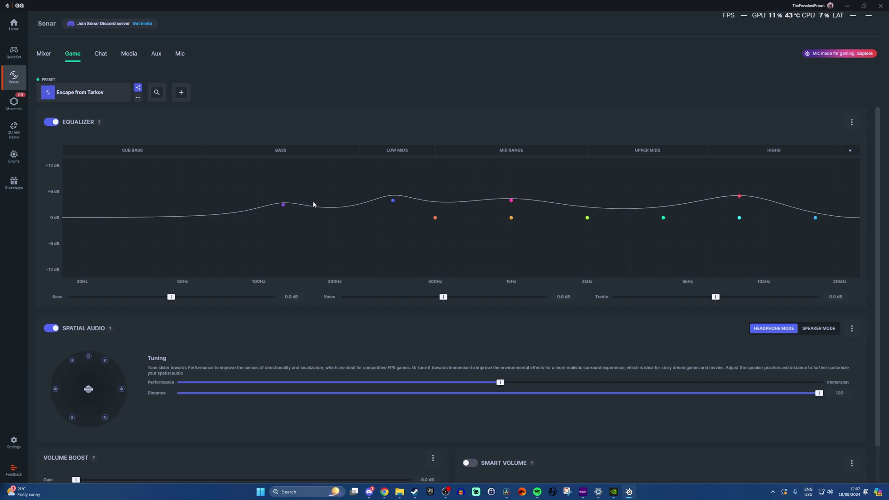
pyautogui.moveTo(514, 200)
pyautogui.scroll(-1, 243, 256)
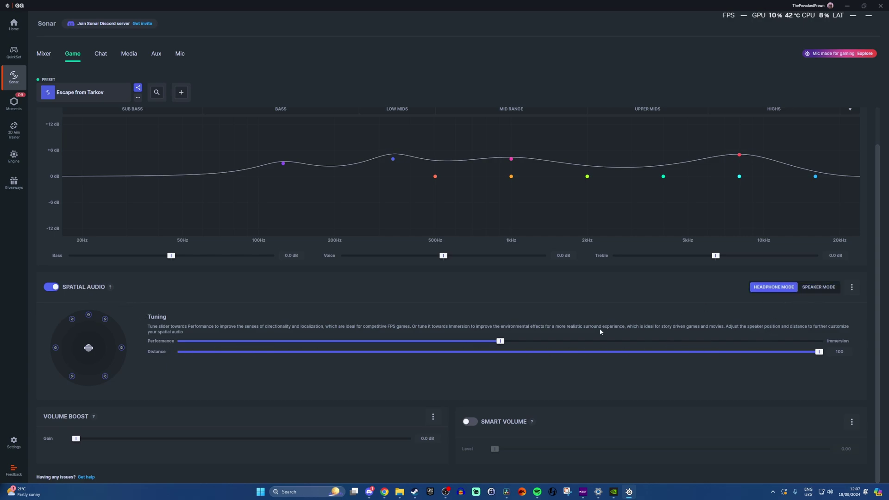
# Apply the Player Unknown Battleground preset to the Game channel.
pyautogui.moveTo(535, 423)
pyautogui.click(90, 98)
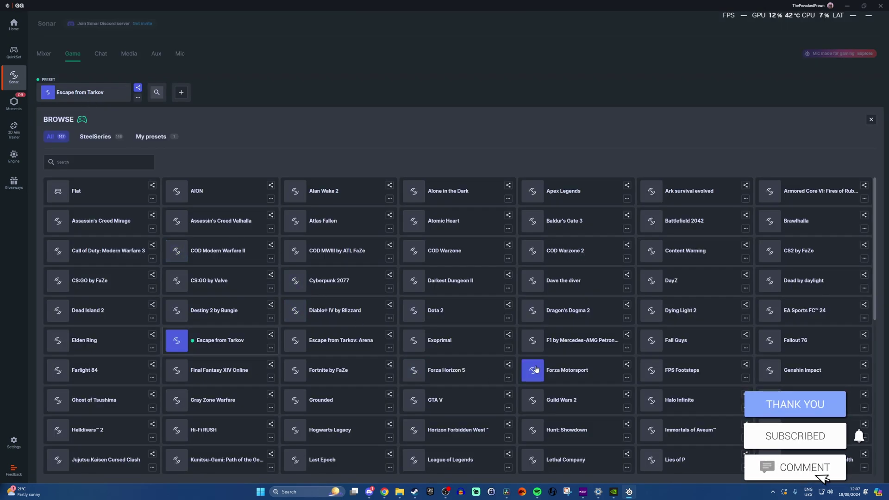
pyautogui.scroll(-4, 518, 373)
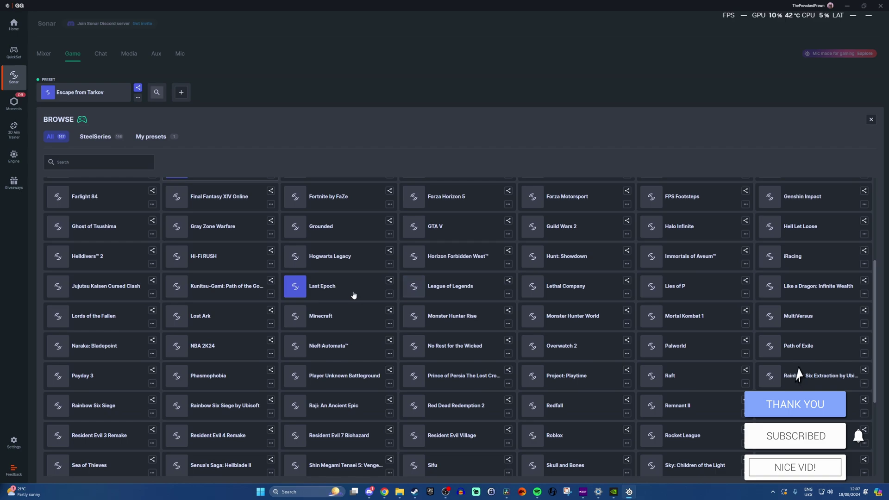
pyautogui.scroll(-2, 352, 287)
pyautogui.scroll(-2, 351, 269)
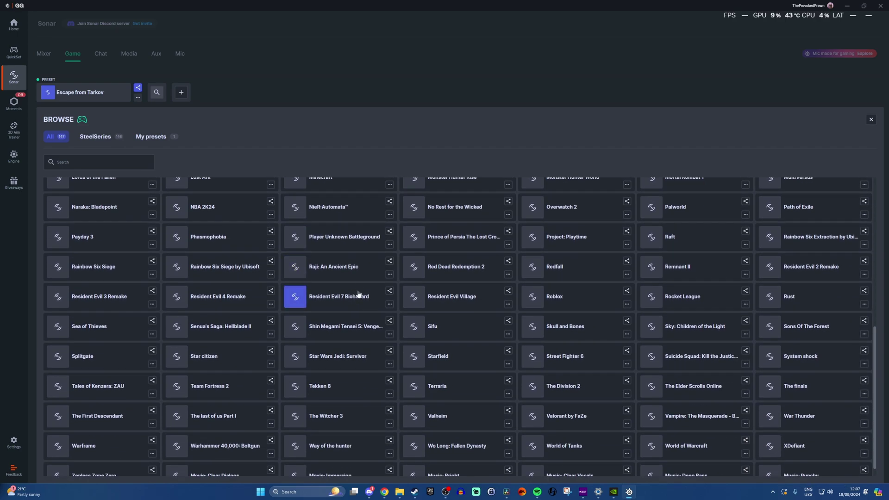
pyautogui.click(349, 247)
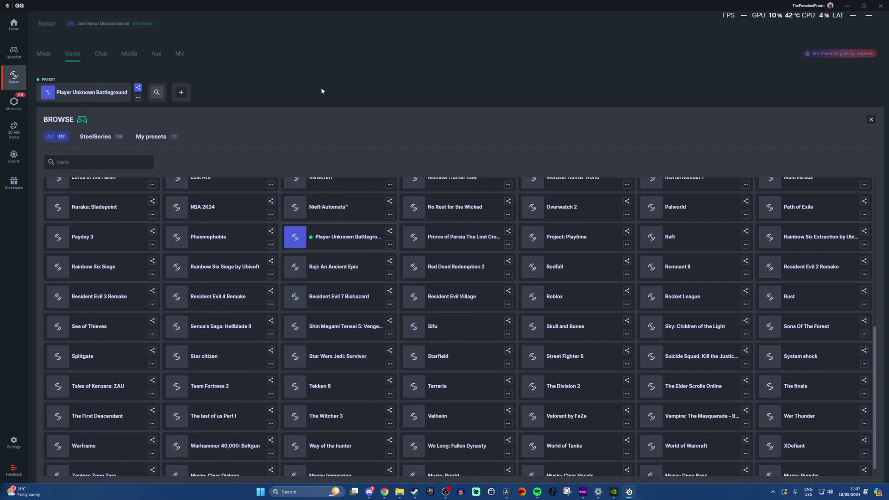
# Close the preset browser and reopen it to view the Game presets again.
pyautogui.click(871, 119)
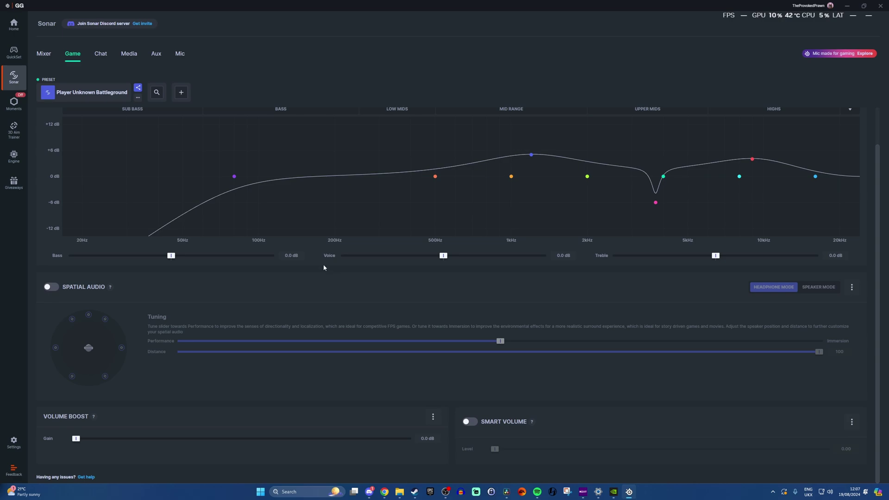
pyautogui.scroll(1, 476, 317)
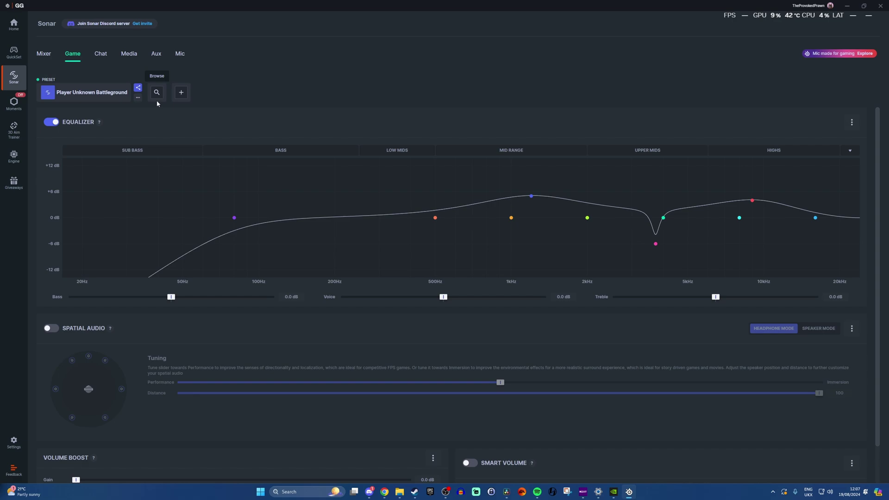
pyautogui.click(89, 99)
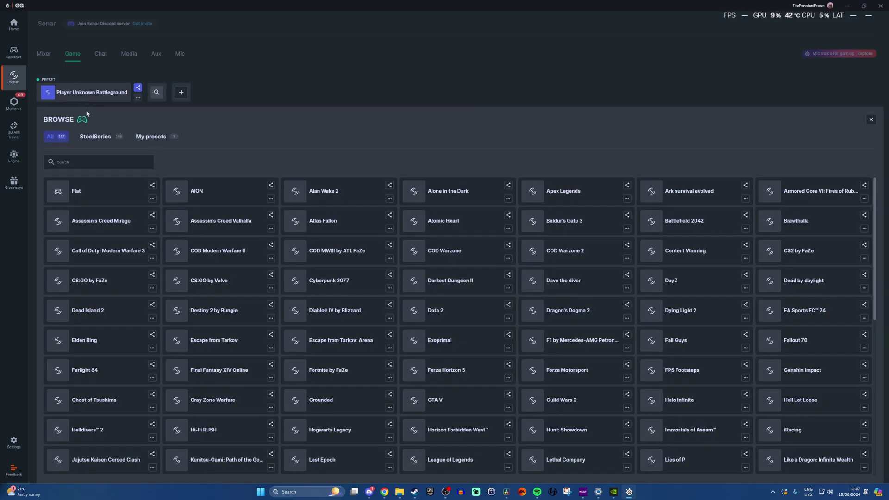
# Reset the Game channel to Flat, then search 'fp' and apply FPS Footsteps.
pyautogui.click(110, 186)
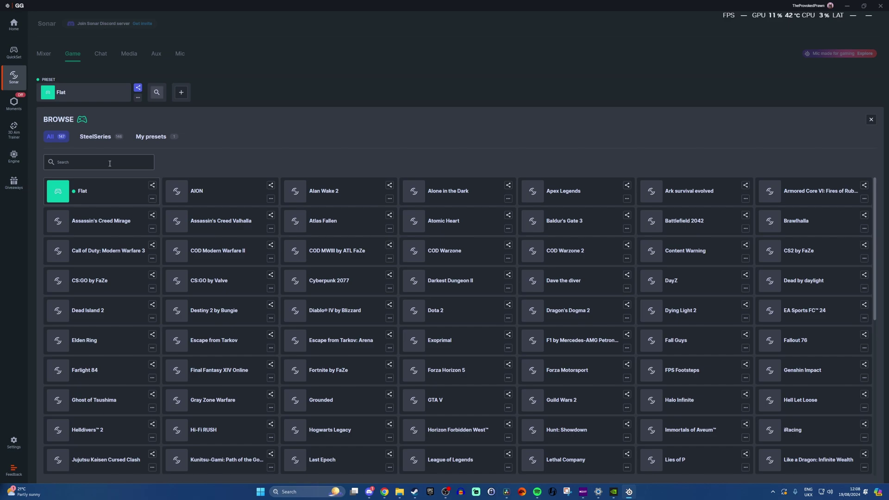
pyautogui.click(109, 164)
pyautogui.write('fp')
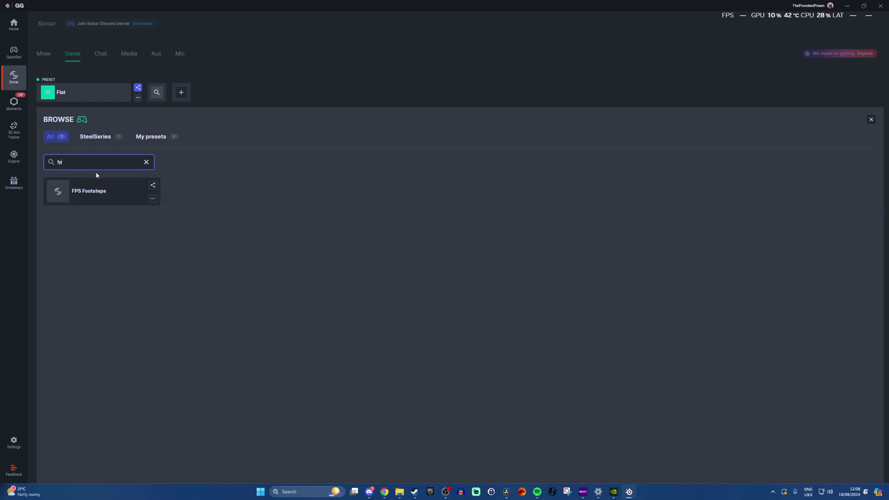
pyautogui.click(84, 200)
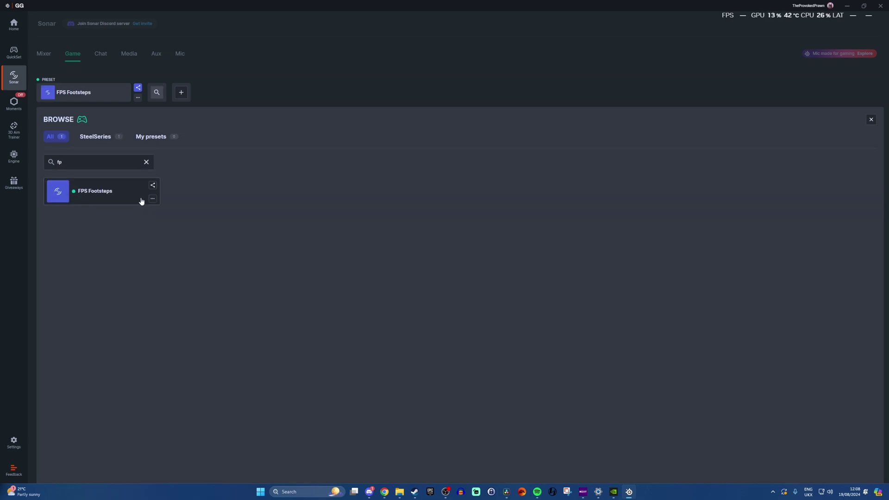
pyautogui.click(872, 120)
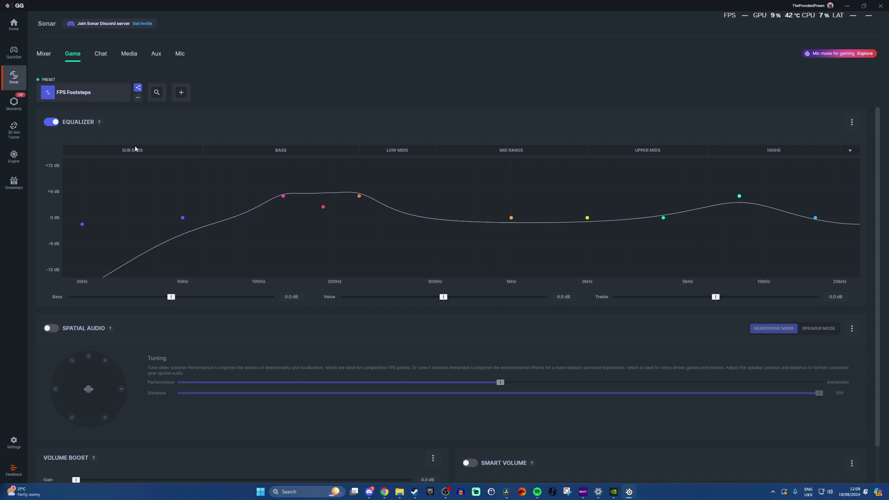
pyautogui.click(128, 56)
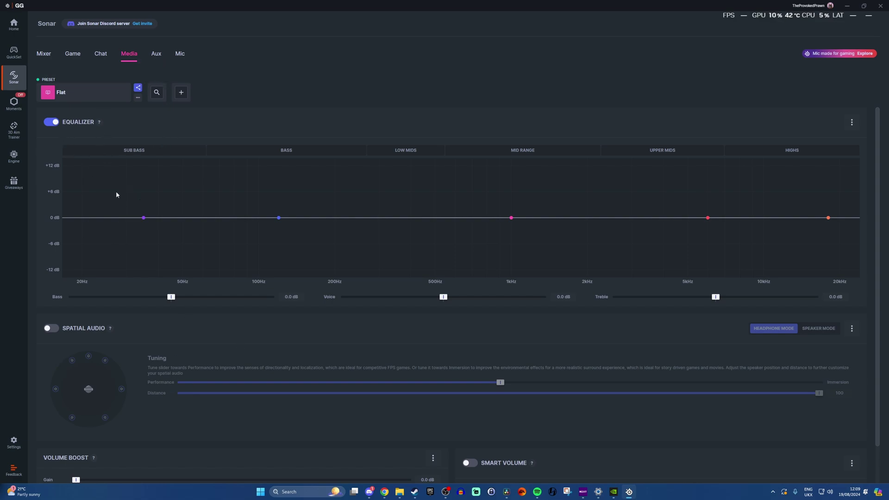
# Check that the Aux channel is on Flat, then return to the Sonar Mixer.
pyautogui.click(155, 59)
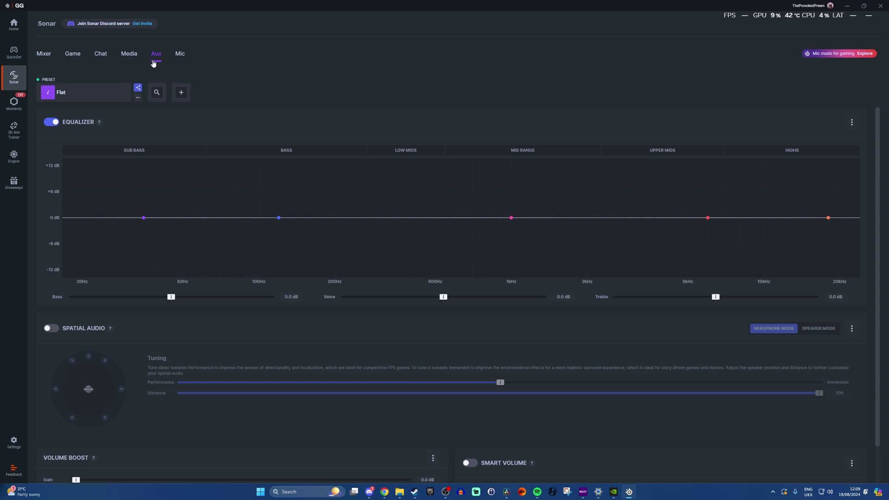
pyautogui.click(41, 58)
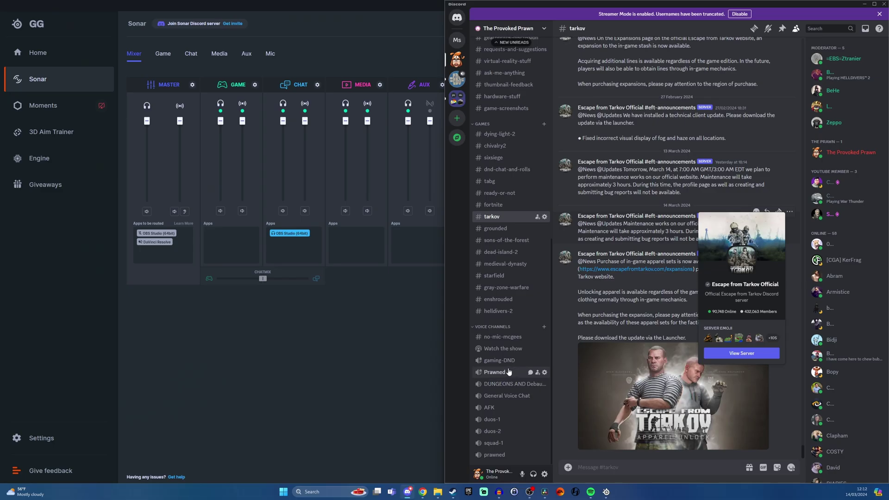
# Join the gaming-DND voice channel and go to Discord's Voice & Video settings.
pyautogui.click(500, 360)
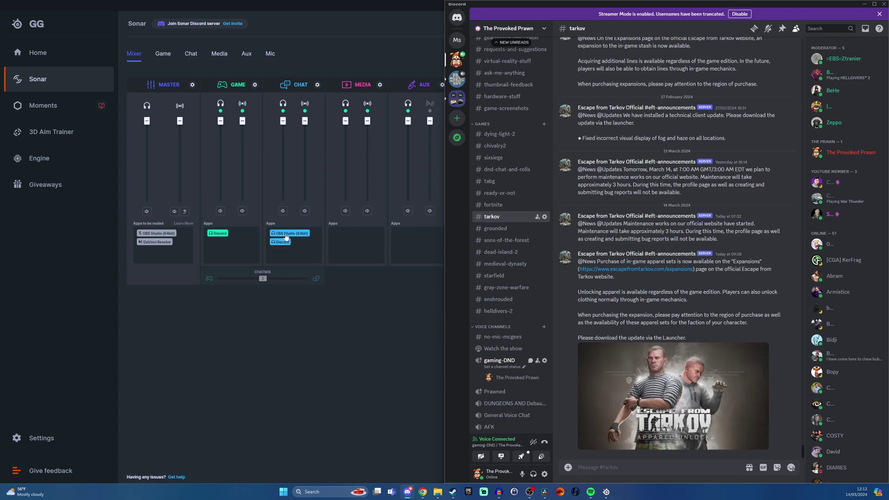
pyautogui.click(546, 472)
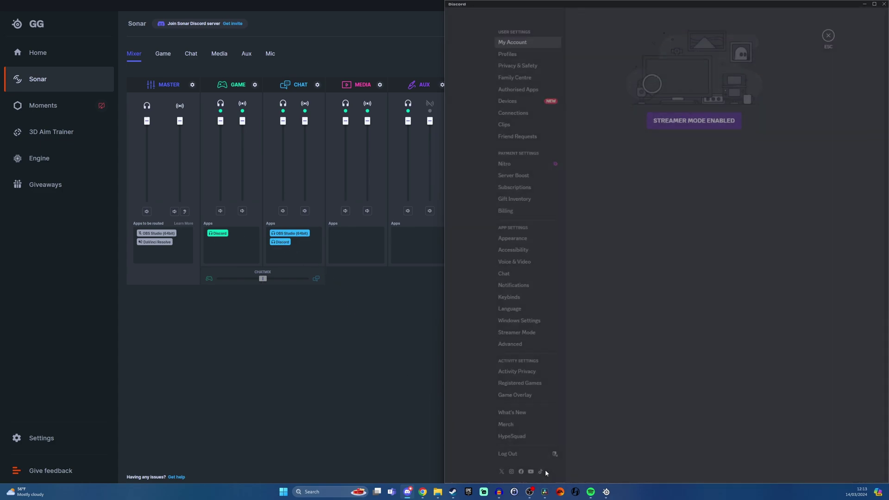
pyautogui.click(517, 263)
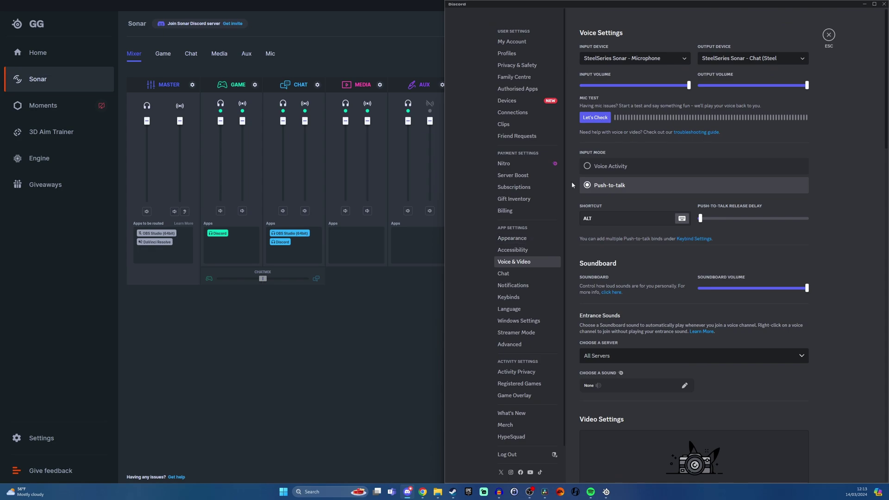
# Keep input on SteelSeries Sonar - Microphone and output on SteelSeries Sonar - Chat.
pyautogui.click(646, 62)
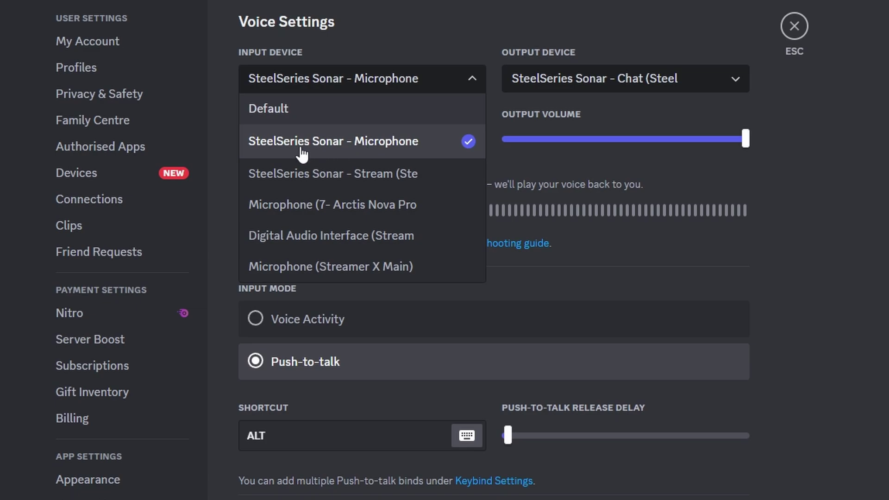
pyautogui.click(377, 147)
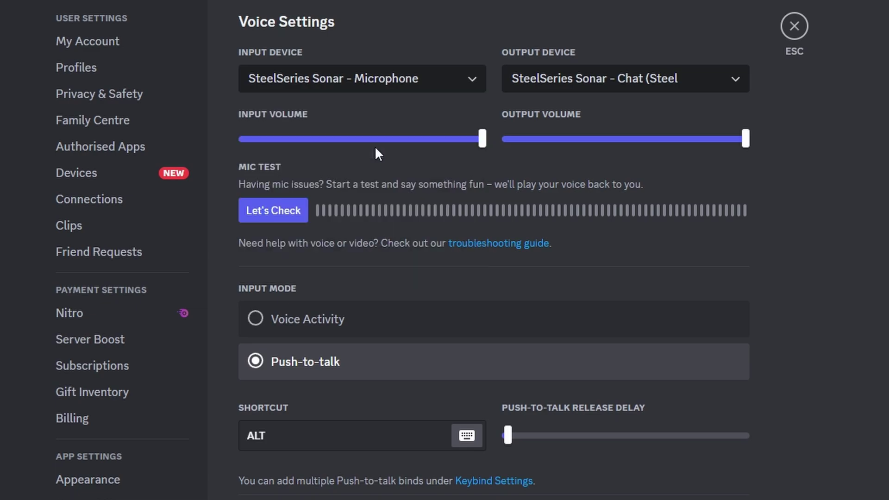
pyautogui.click(575, 86)
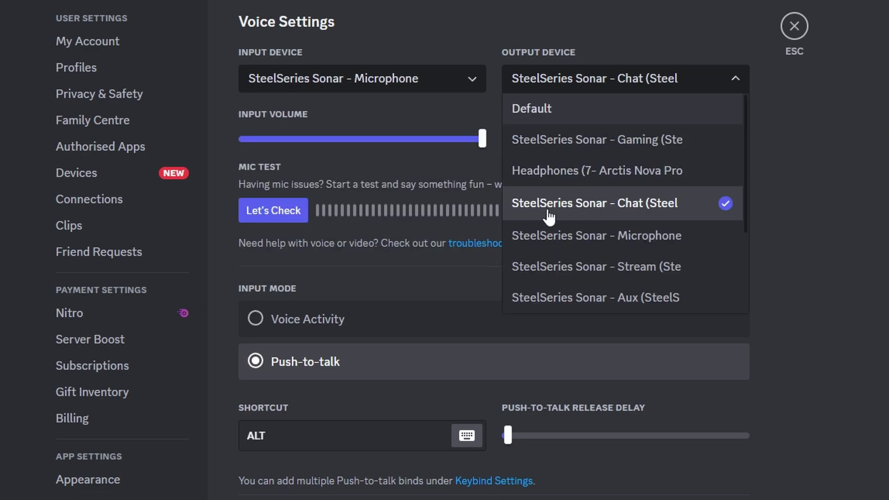
pyautogui.click(626, 213)
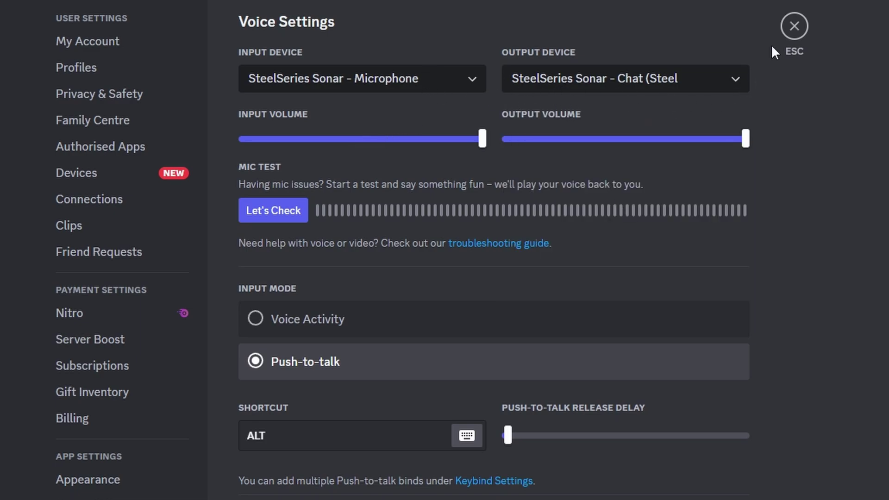
pyautogui.click(793, 36)
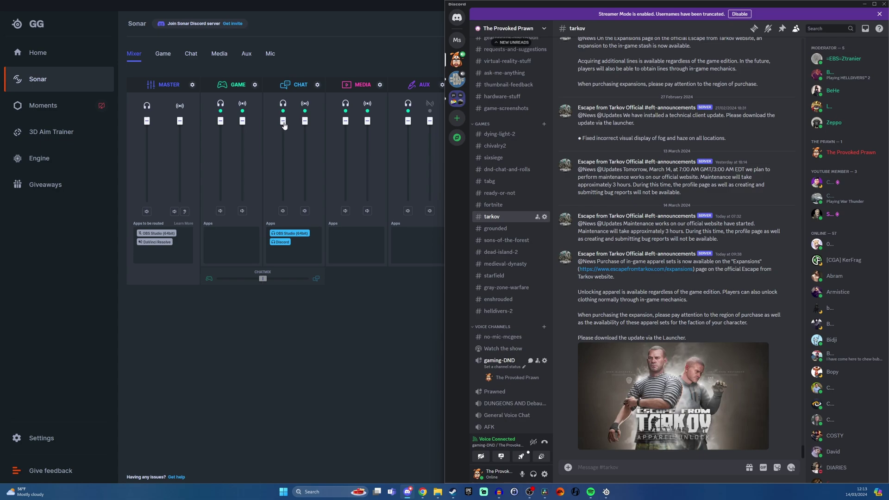
# Lower the Chat channel slider in the Sonar Mixer to 83%.
pyautogui.moveTo(284, 125)
pyautogui.mouseDown()
pyautogui.moveTo(285, 138)
pyautogui.moveTo(283, 122)
pyautogui.moveTo(305, 124)
pyautogui.moveTo(305, 140)
pyautogui.moveTo(305, 123)
pyautogui.moveTo(285, 132)
pyautogui.moveTo(284, 121)
pyautogui.mouseUp()
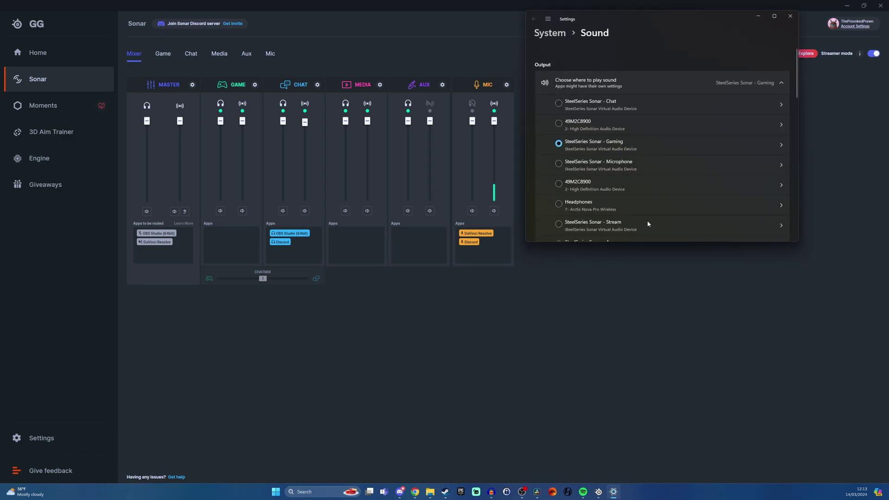
# Confirm Windows Sound uses SteelSeries Sonar - Gaming output and SteelSeries Sonar - Microphone input.
pyautogui.moveTo(666, 243); pyautogui.dragTo(666, 475)
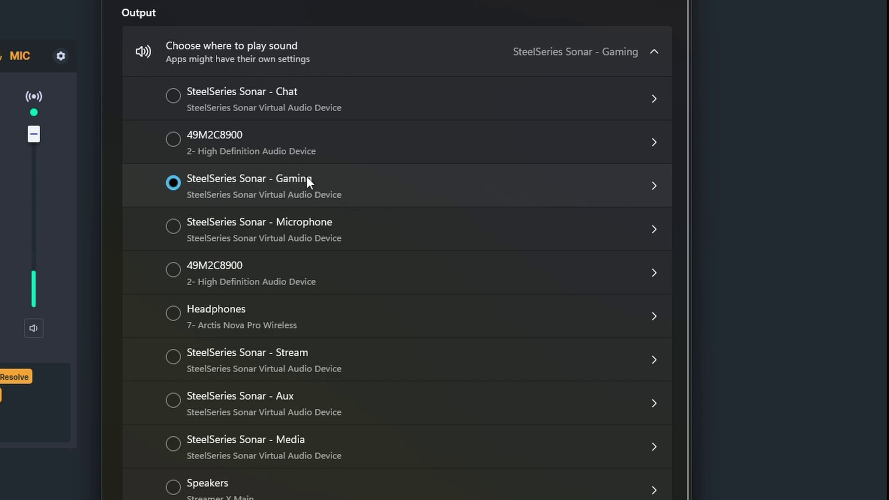
pyautogui.scroll(-10, 337, 246)
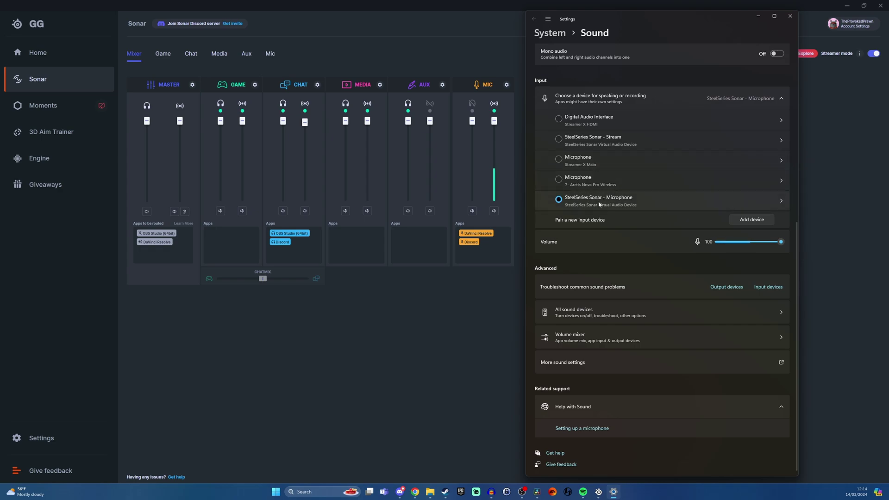
pyautogui.scroll(5, 616, 213)
pyautogui.scroll(-1, 630, 228)
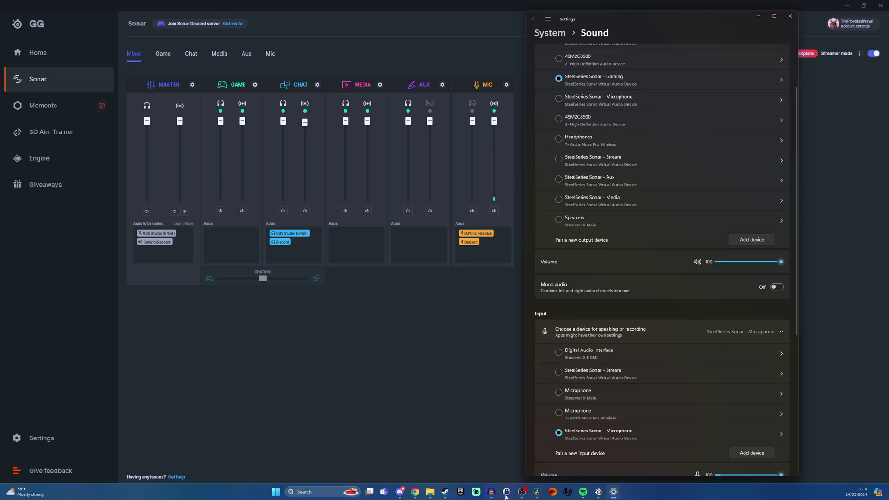
pyautogui.click(521, 492)
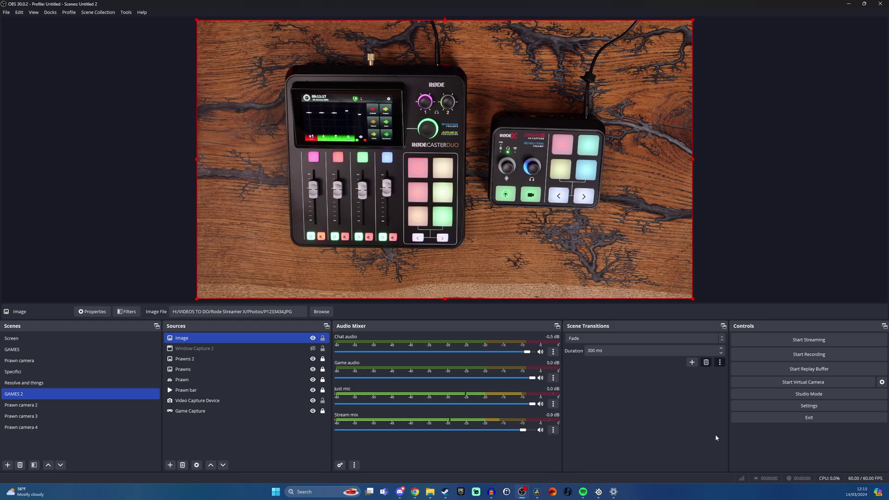
# Open OBS Audio settings and inspect the second mic input, leaving it unchanged.
pyautogui.click(791, 407)
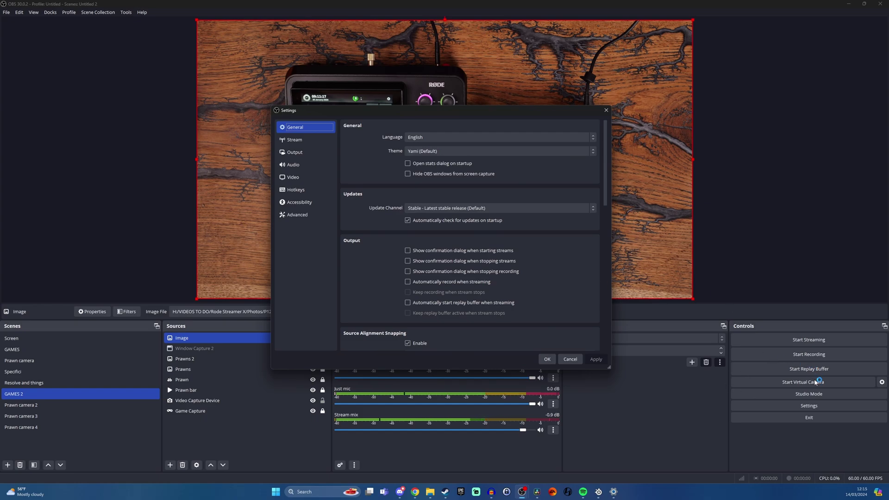
pyautogui.click(298, 166)
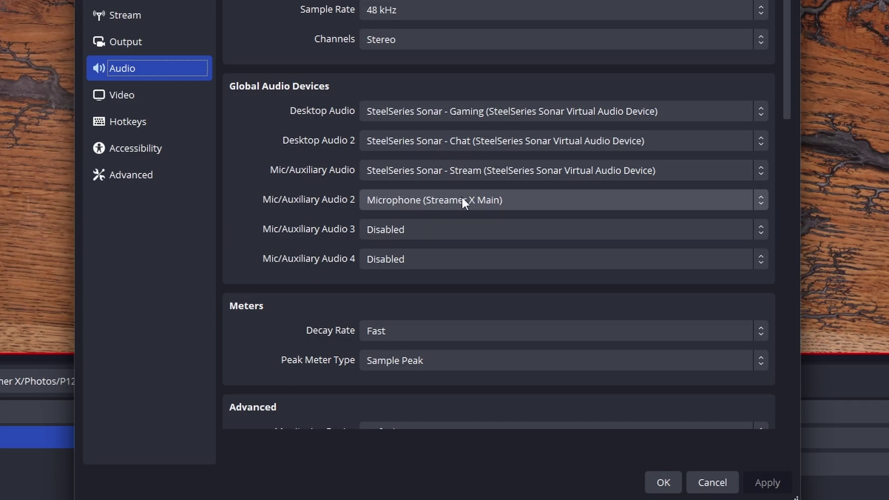
pyautogui.click(461, 195)
pyautogui.click(323, 186)
# Keep Mic/Auxiliary on SteelSeries Sonar - Stream and Desktop Audio on Sonar Gaming.
pyautogui.click(388, 176)
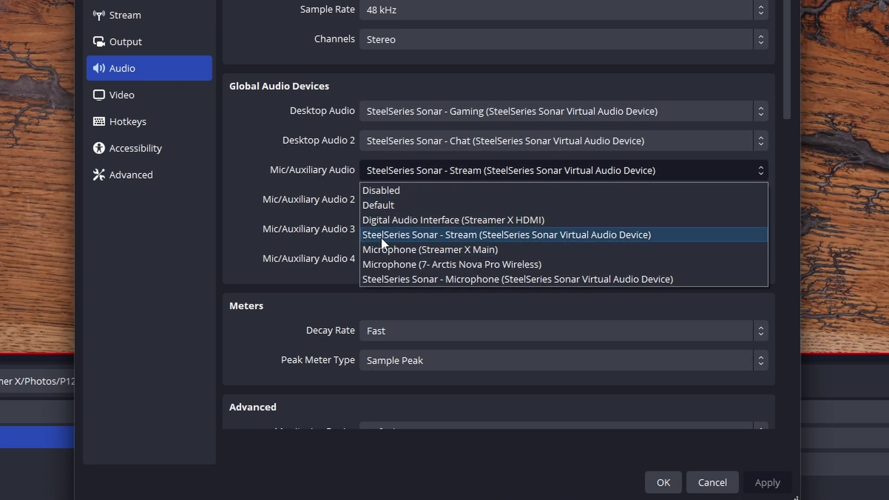
pyautogui.click(505, 234)
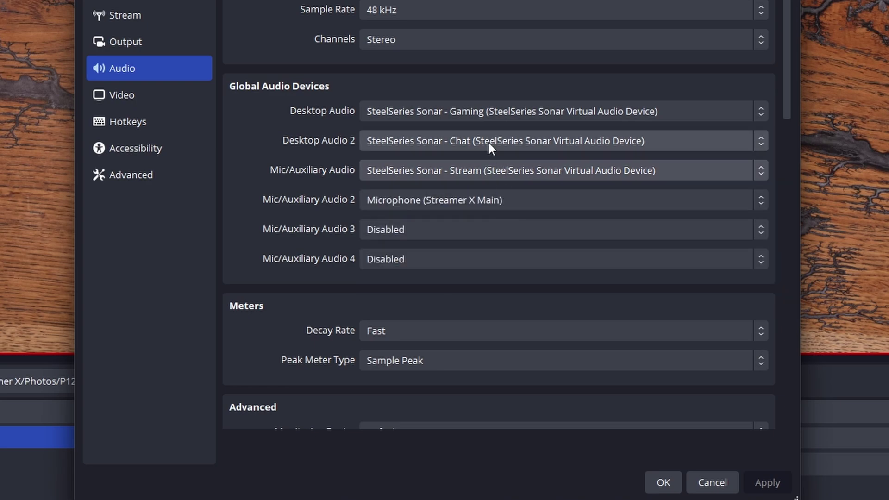
pyautogui.click(465, 112)
pyautogui.click(373, 87)
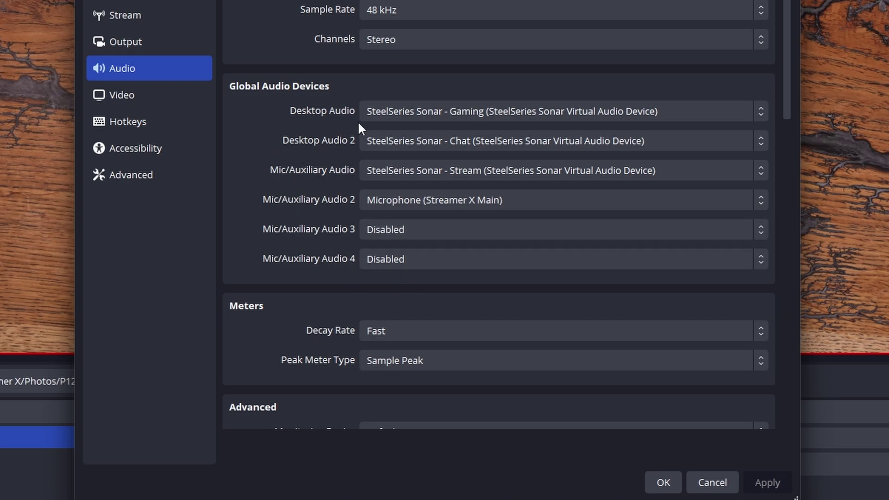
# Keep Desktop Audio on SteelSeries Sonar - Gaming and Desktop Audio 2 on Sonar - Chat.
pyautogui.click(457, 116)
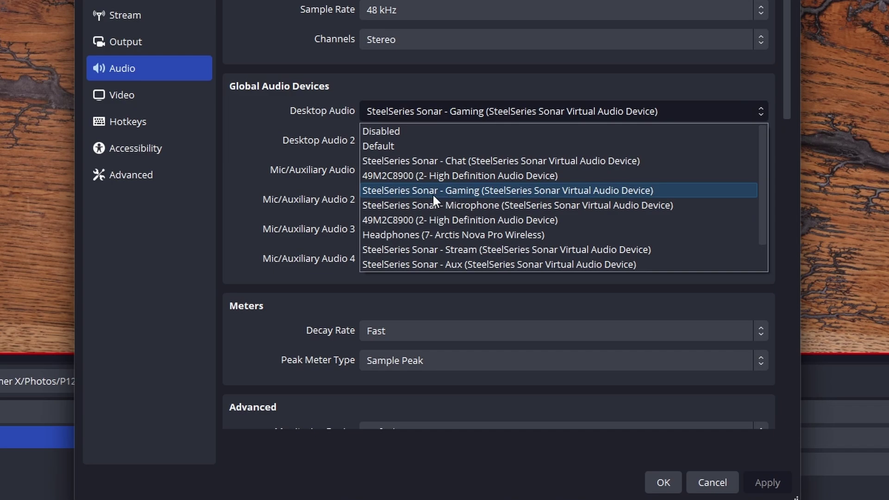
pyautogui.click(474, 192)
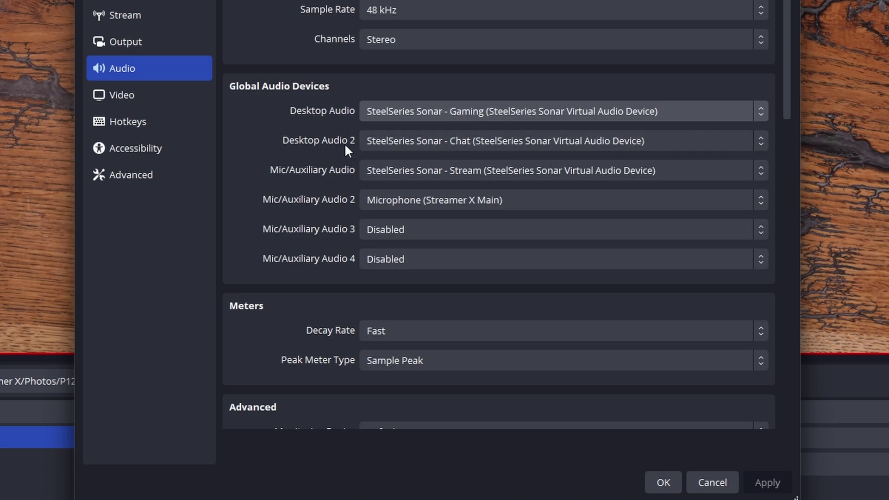
pyautogui.click(460, 141)
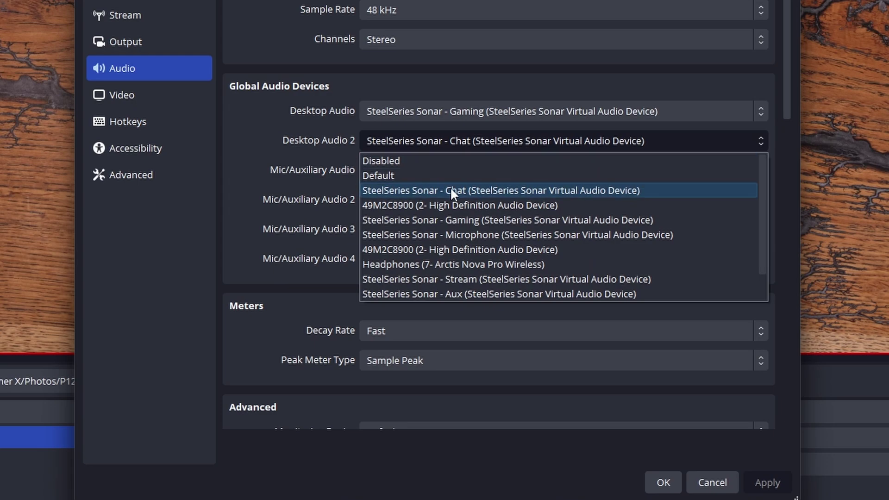
pyautogui.click(517, 193)
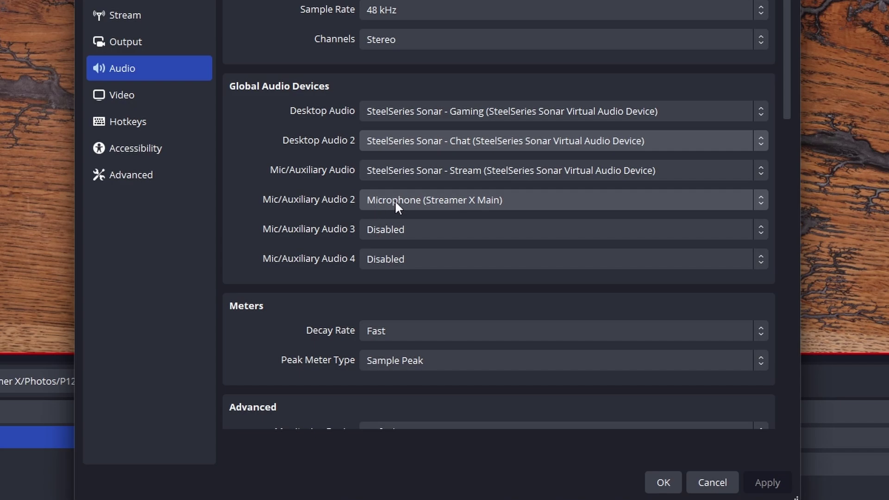
# Recheck the Mic/Auxiliary Audio 2 and Desktop Audio 2 device lists without changes.
pyautogui.click(493, 204)
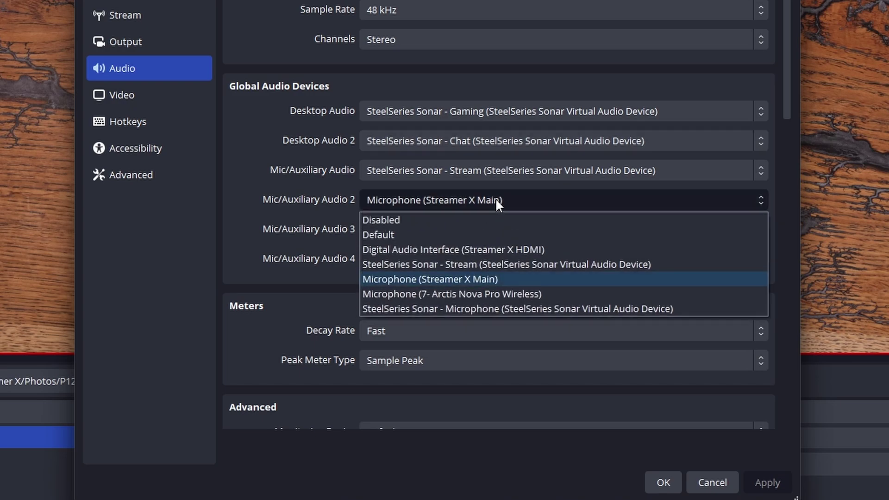
pyautogui.click(496, 201)
pyautogui.click(495, 143)
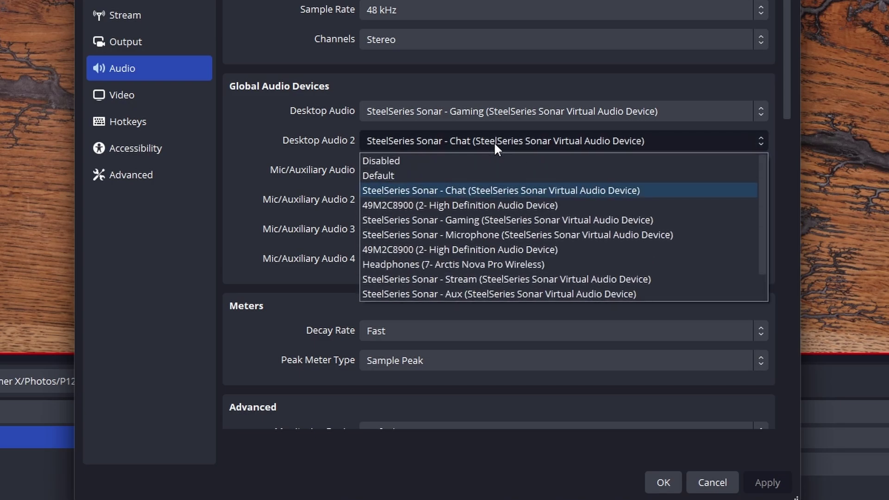
pyautogui.scroll(-1, 503, 274)
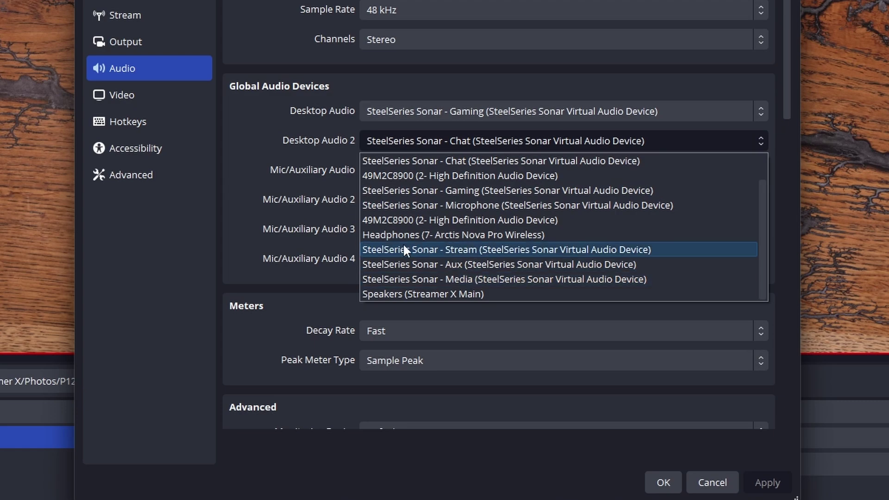
pyautogui.click(274, 141)
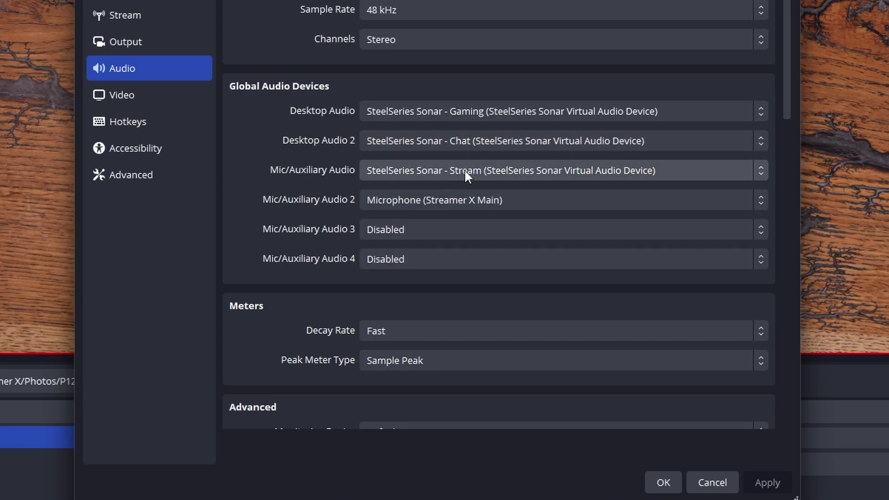
pyautogui.click(136, 41)
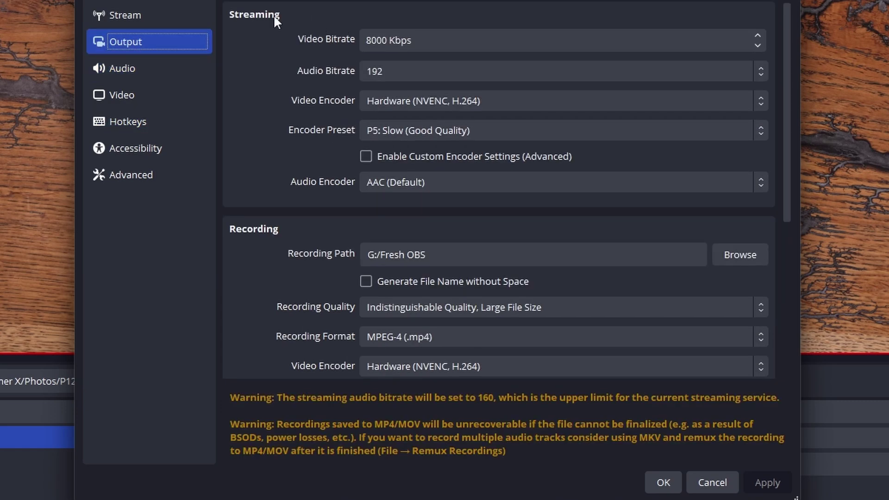
pyautogui.scroll(-5, 321, 134)
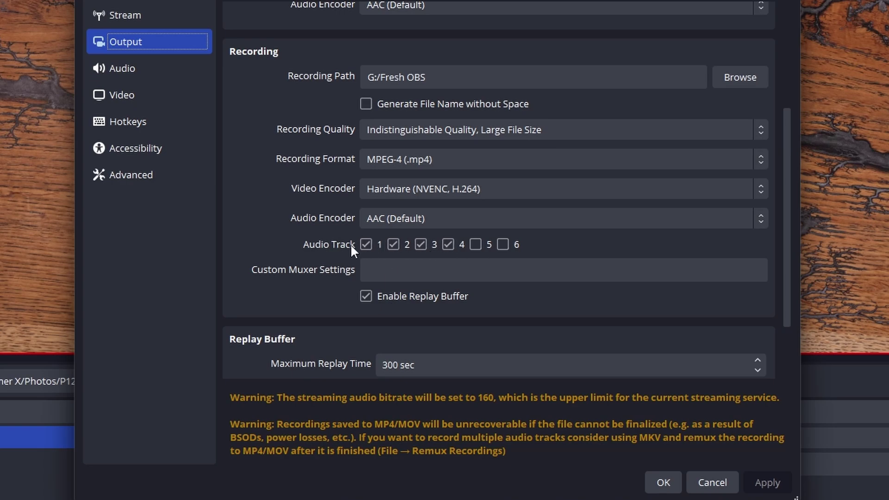
pyautogui.click(702, 478)
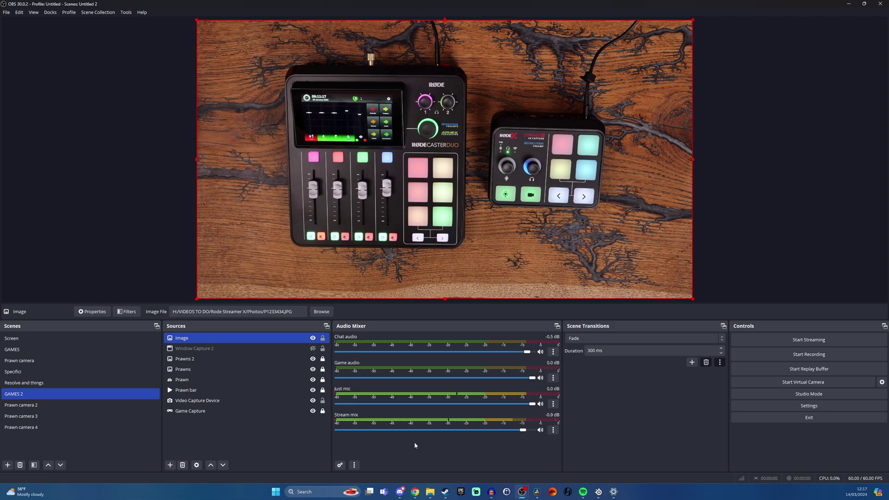
# Open Advanced Audio Properties from the Audio Mixer and enlarge it to show all tracks.
pyautogui.rightClick(414, 441)
pyautogui.click(460, 476)
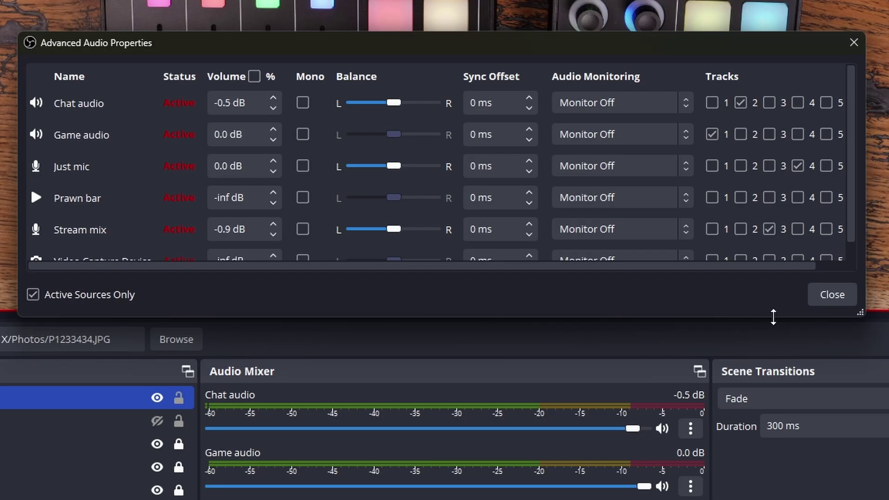
pyautogui.moveTo(590, 300); pyautogui.dragTo(595, 363)
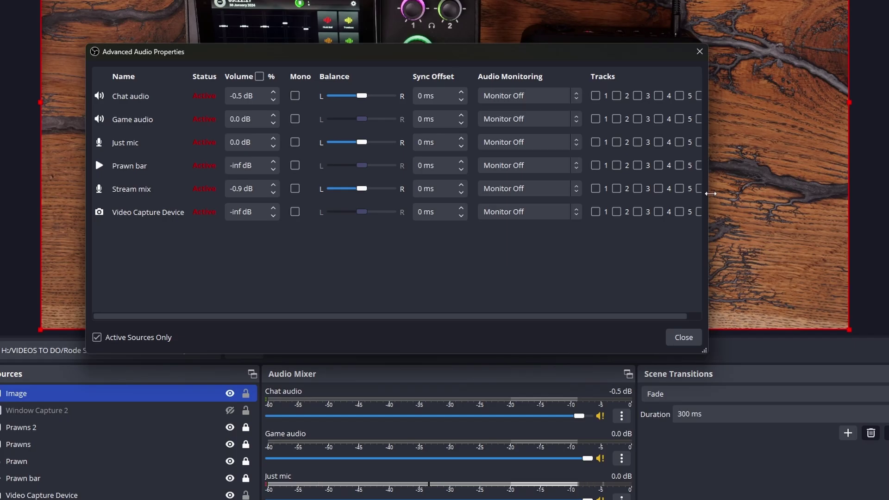
pyautogui.moveTo(712, 190); pyautogui.dragTo(780, 189)
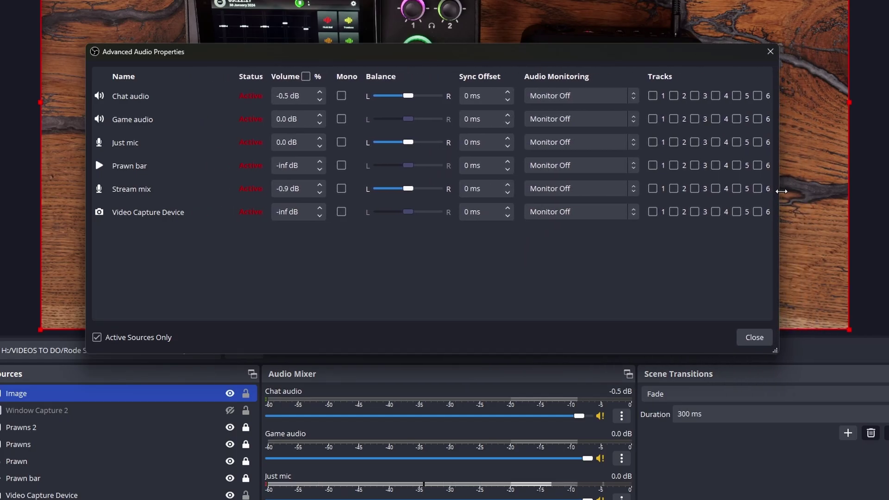
# Assign Stream mix to track 1, Game audio to 2, Chat audio to 3, Just mic to 4.
pyautogui.click(654, 191)
pyautogui.click(674, 120)
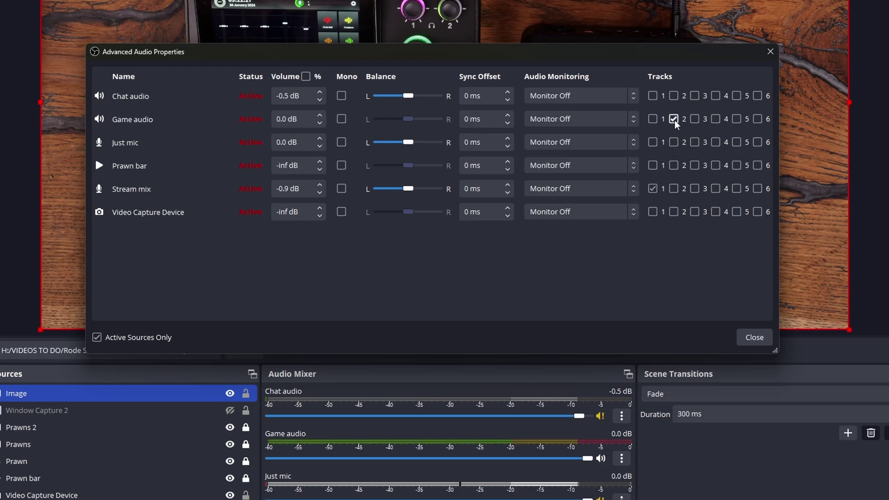
pyautogui.click(695, 98)
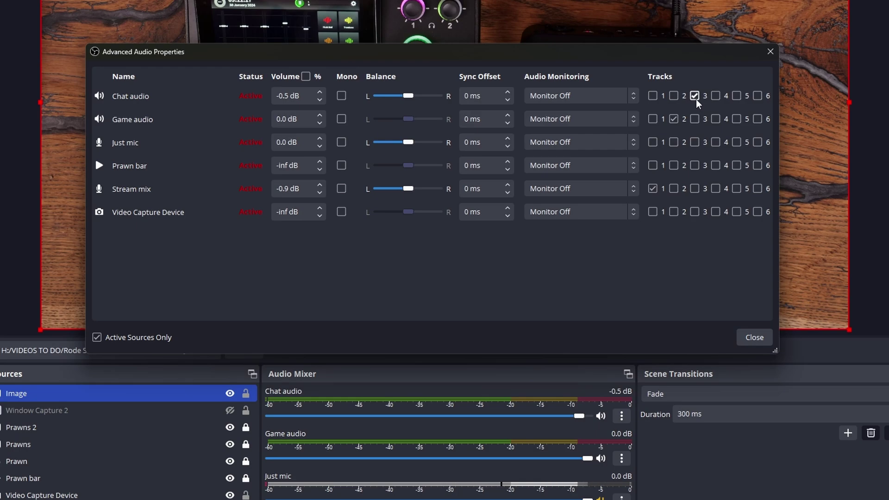
pyautogui.click(716, 142)
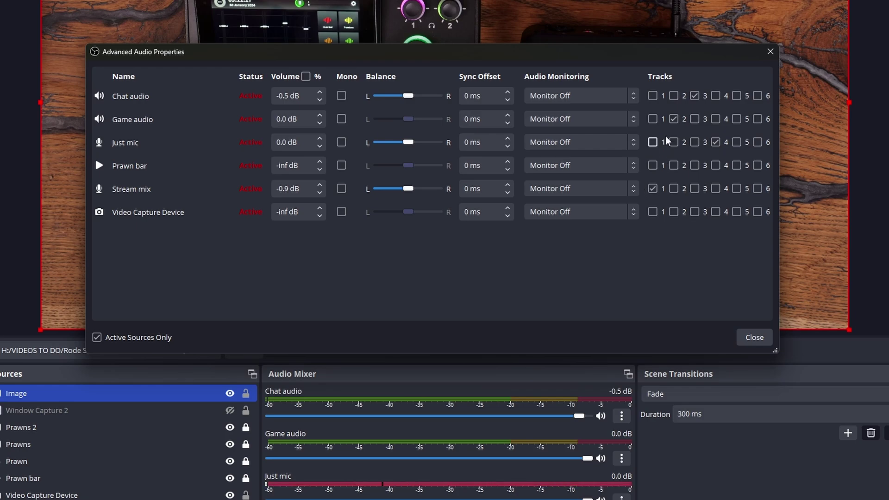
pyautogui.click(753, 338)
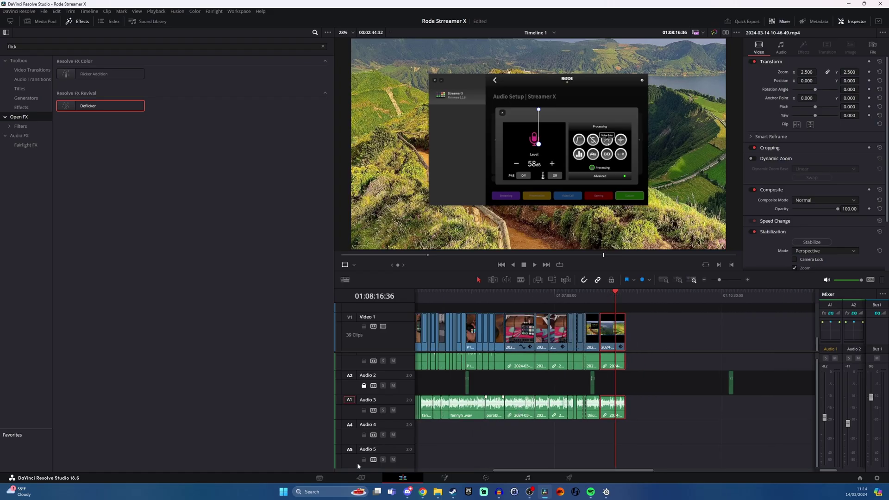
pyautogui.rightClick(437, 492)
pyautogui.click(417, 404)
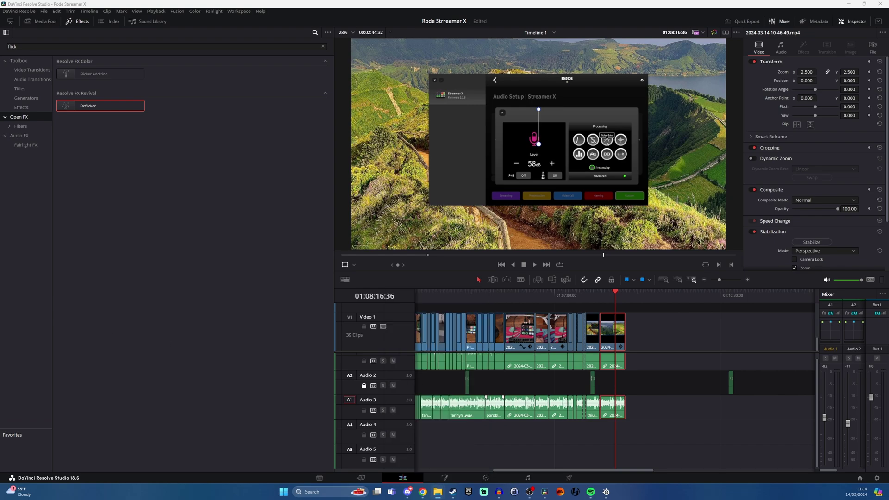
pyautogui.moveTo(490, 256); pyautogui.dragTo(660, 332)
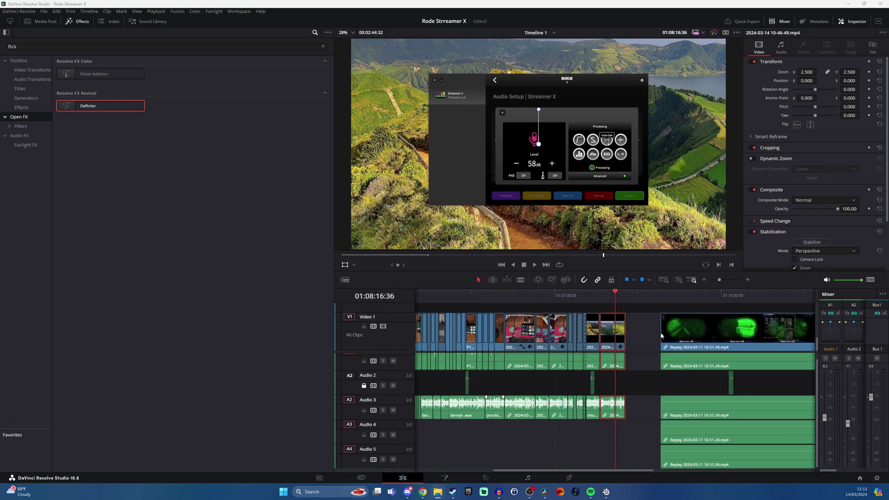
pyautogui.hotkey('shift', 'z')
pyautogui.hotkey('shift', 'z')
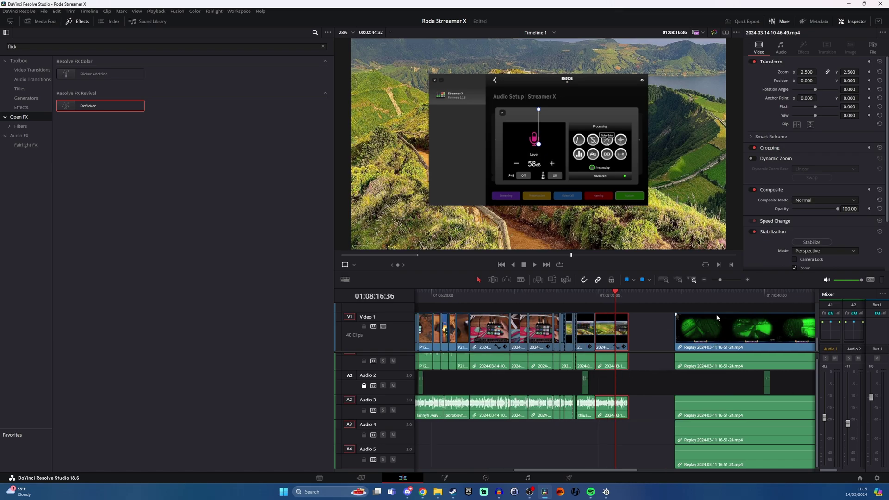
# Select the Replay clip and lower the volume of its bottom audio track.
pyautogui.click(712, 296)
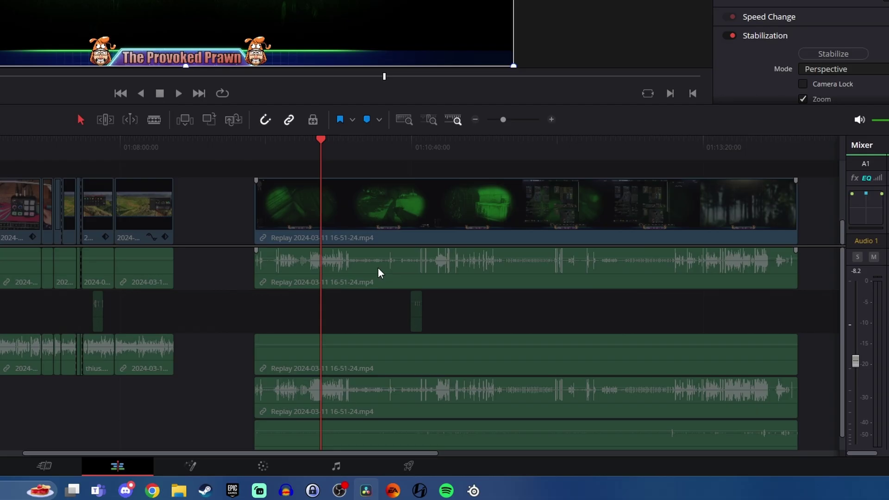
pyautogui.click(348, 361)
pyautogui.scroll(-1, 377, 365)
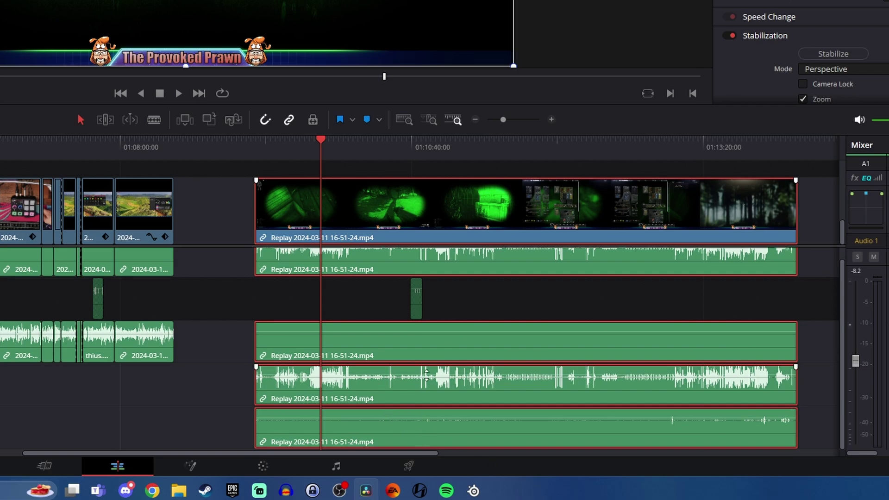
pyautogui.scroll(1, 413, 357)
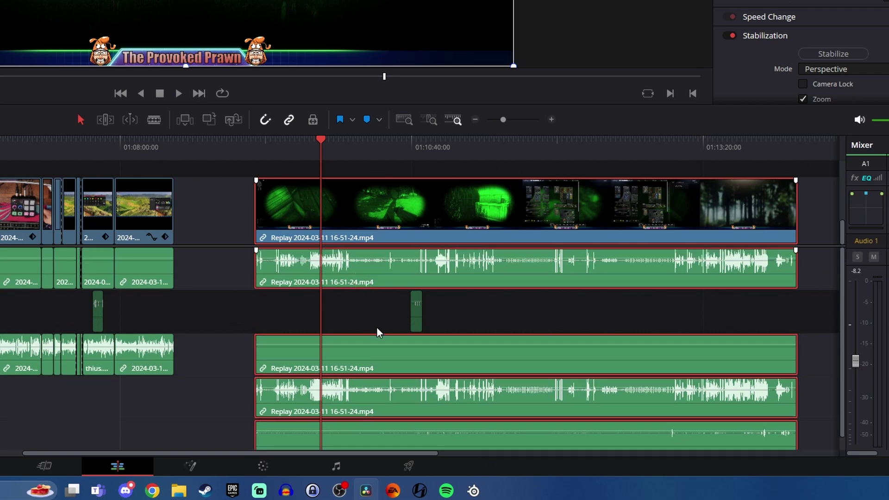
pyautogui.moveTo(368, 391); pyautogui.dragTo(379, 420)
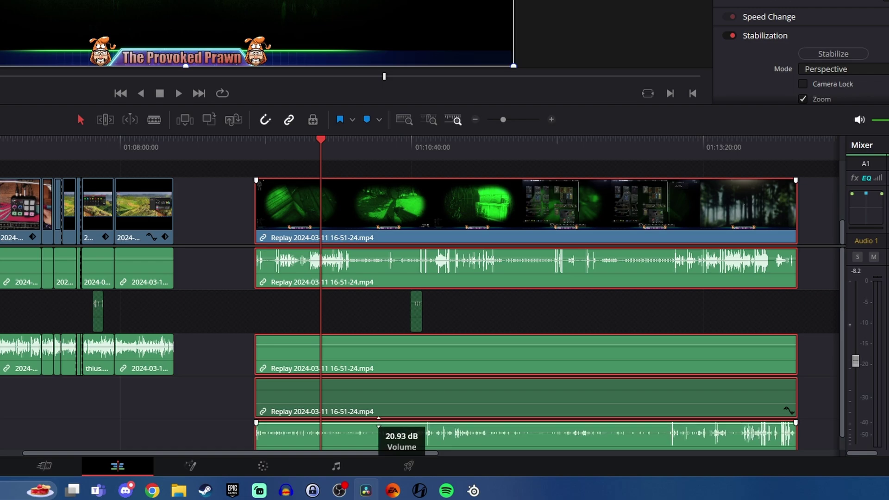
pyautogui.scroll(-1, 380, 386)
pyautogui.scroll(1, 379, 386)
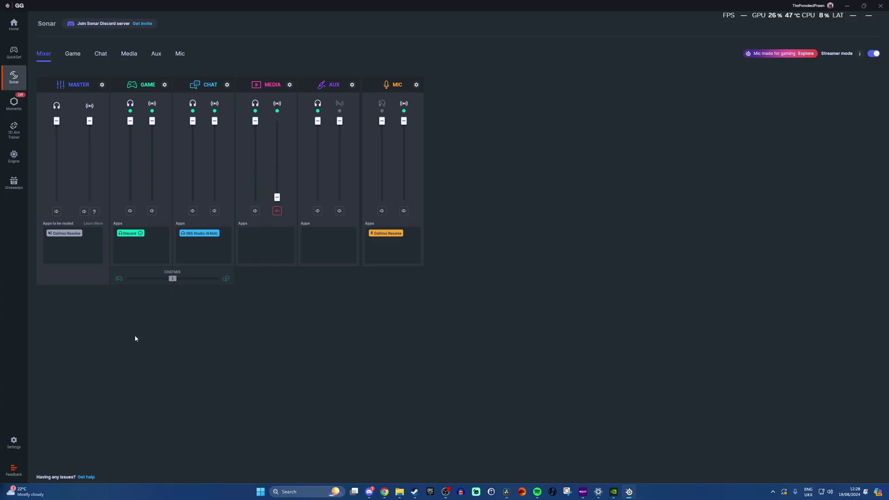
# Open the GG settings, scroll down the list and go to Backup device switch.
pyautogui.click(18, 442)
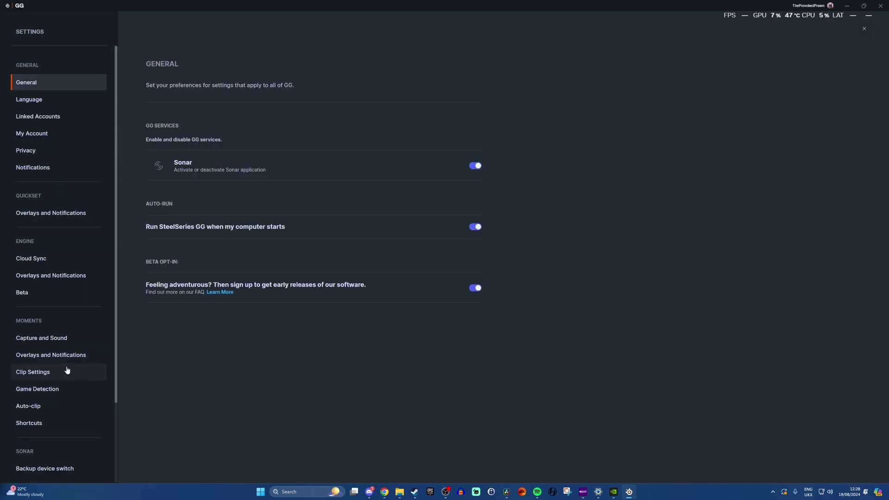
pyautogui.scroll(-3, 69, 375)
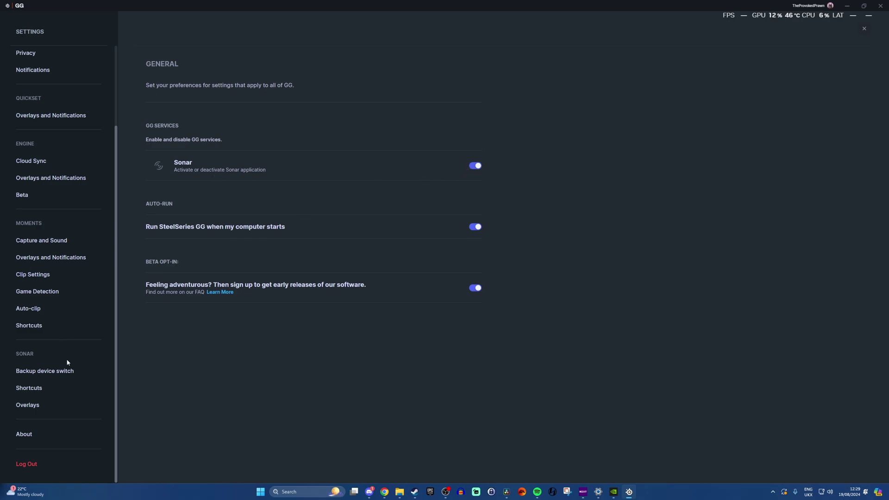
pyautogui.click(63, 374)
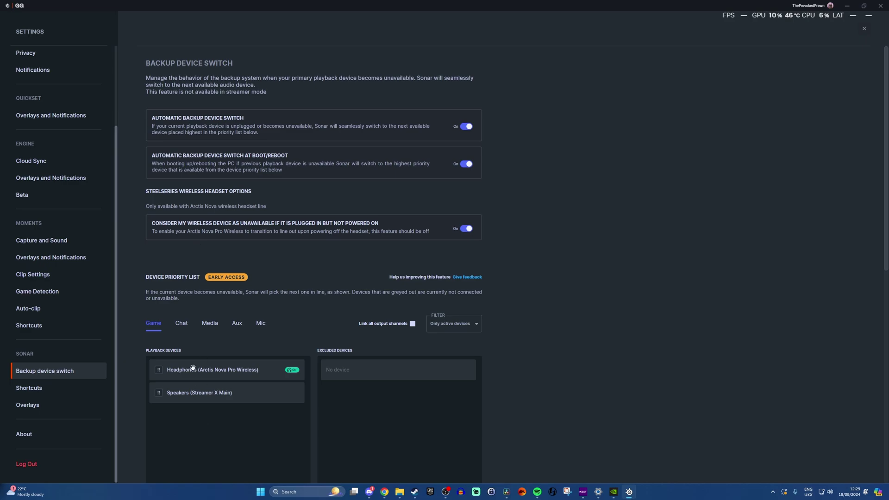
# Review the Chat, Media and Game device priority lists, then go to Sonar Shortcuts.
pyautogui.click(180, 324)
pyautogui.click(209, 324)
pyautogui.click(157, 324)
pyautogui.click(52, 389)
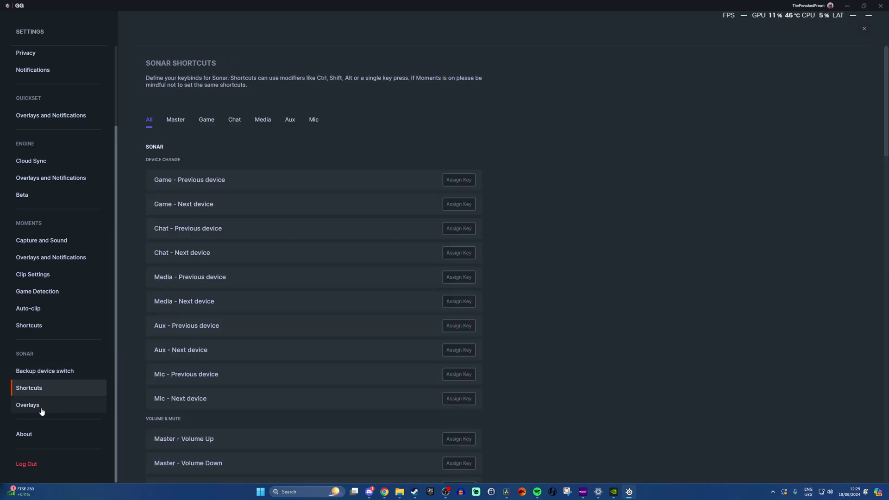
# Go to the Sonar Overlays settings and scroll the sidebar back to the top.
pyautogui.click(42, 409)
pyautogui.scroll(3, 51, 65)
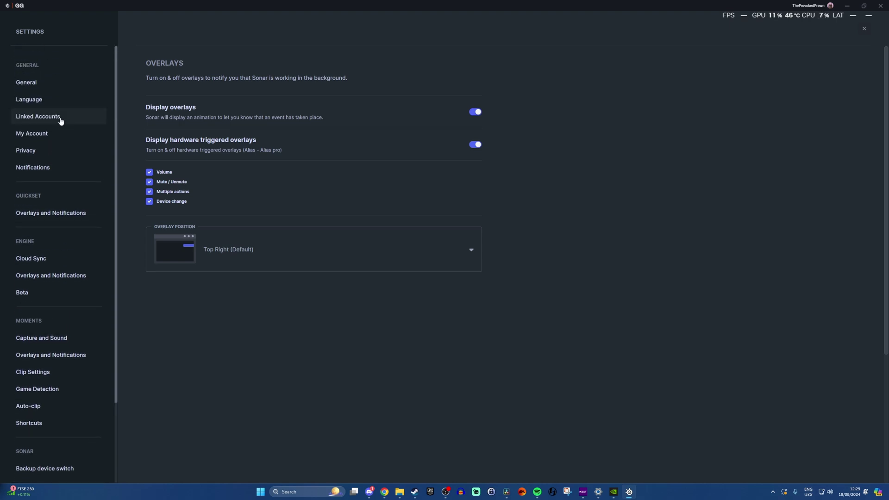